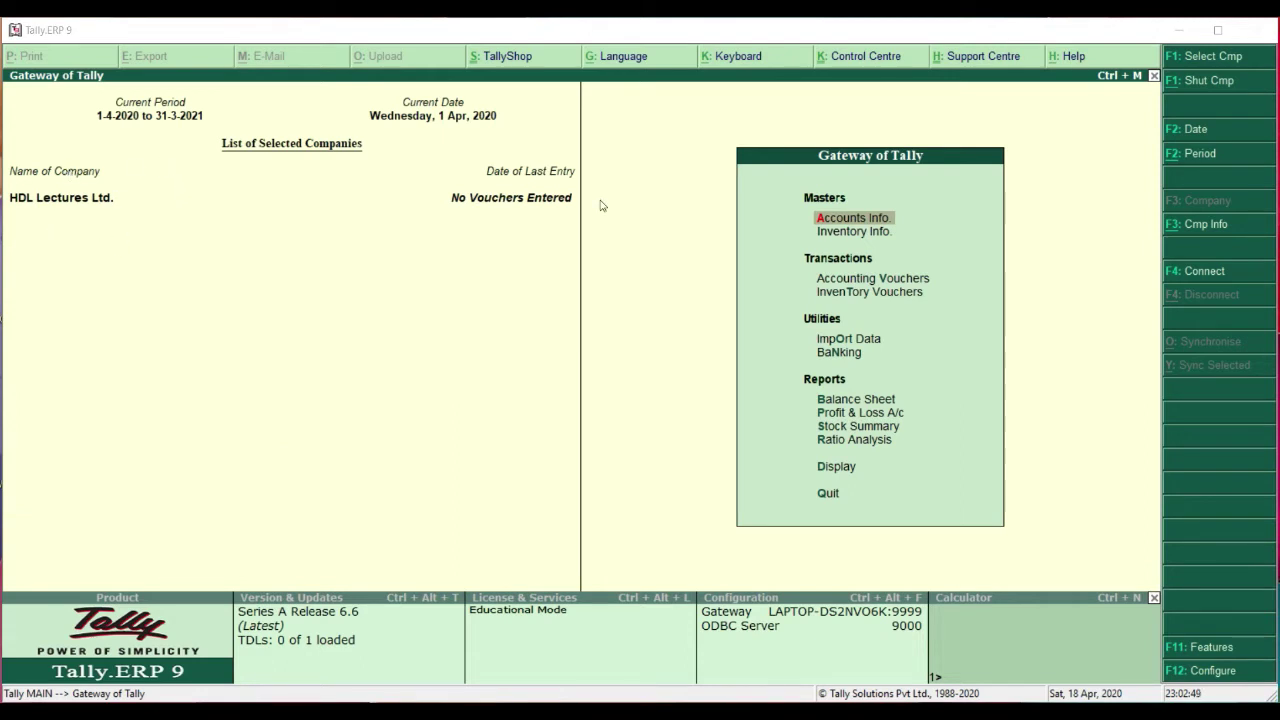
- Enable Goods and Services Tax in the company's statutory and taxation features and open its GST details for altering
click(1193, 650)
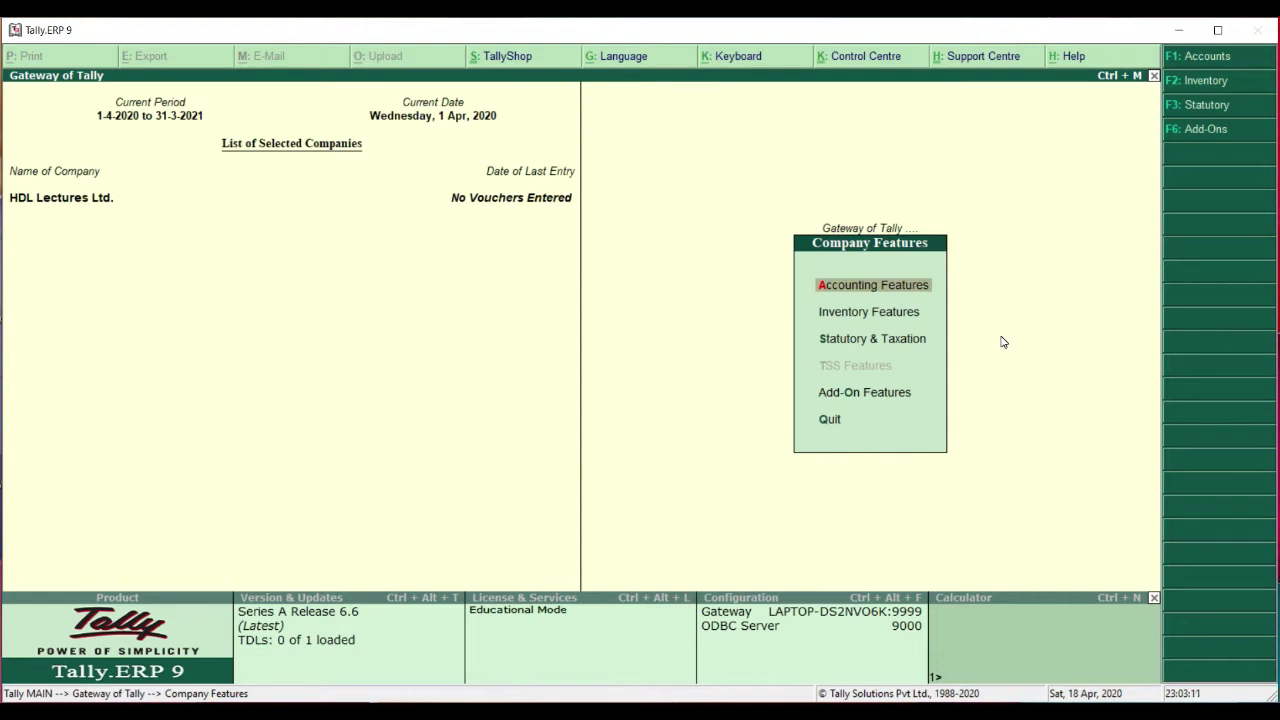
click(910, 347)
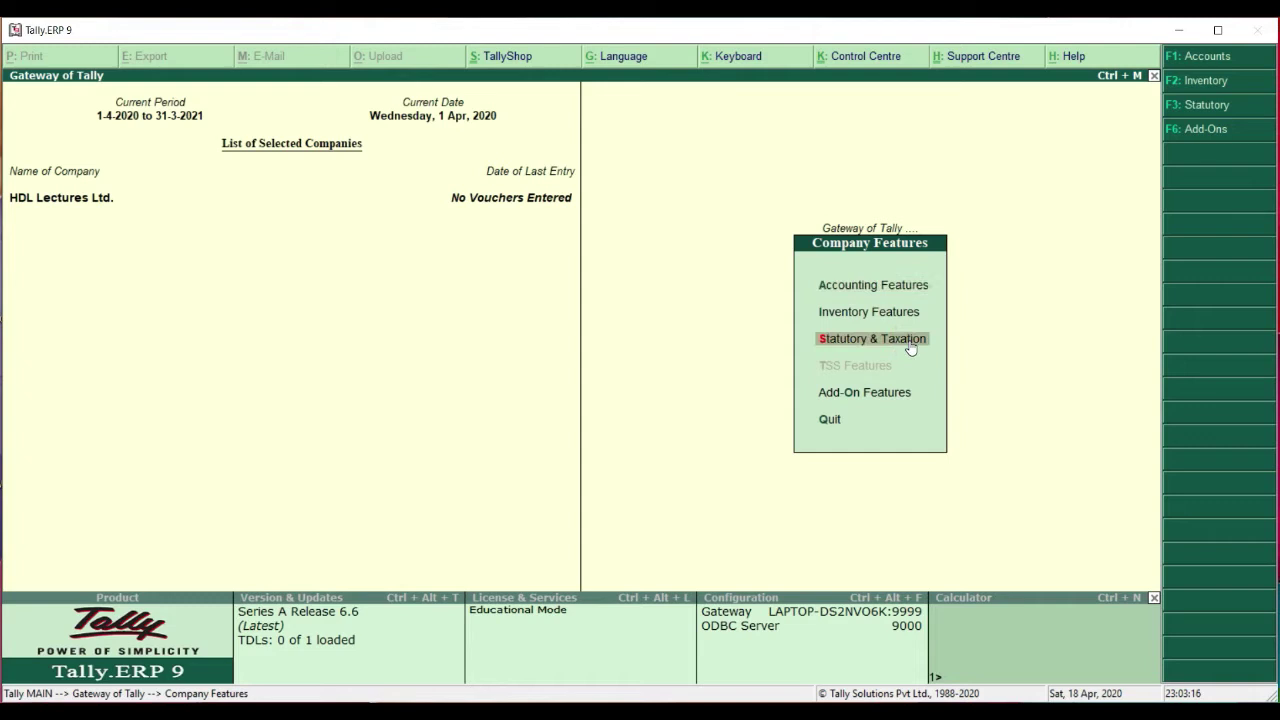
click(910, 347)
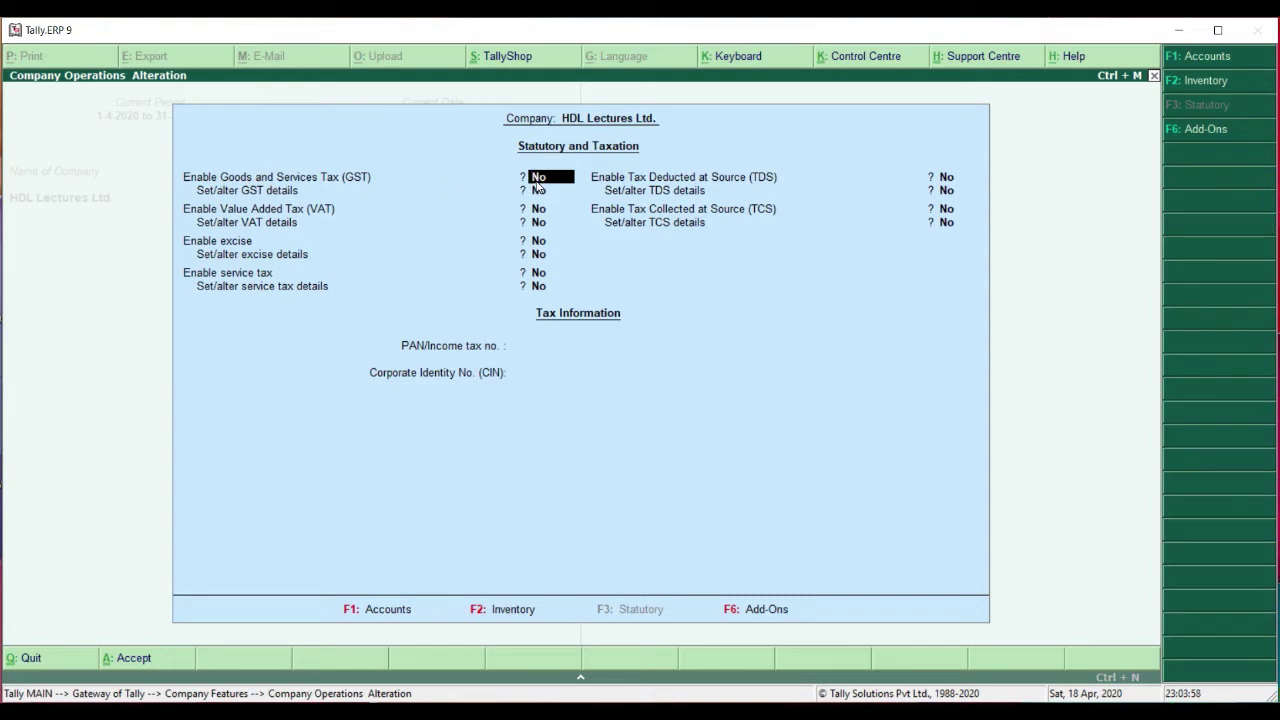
text(yes)
key(Return)
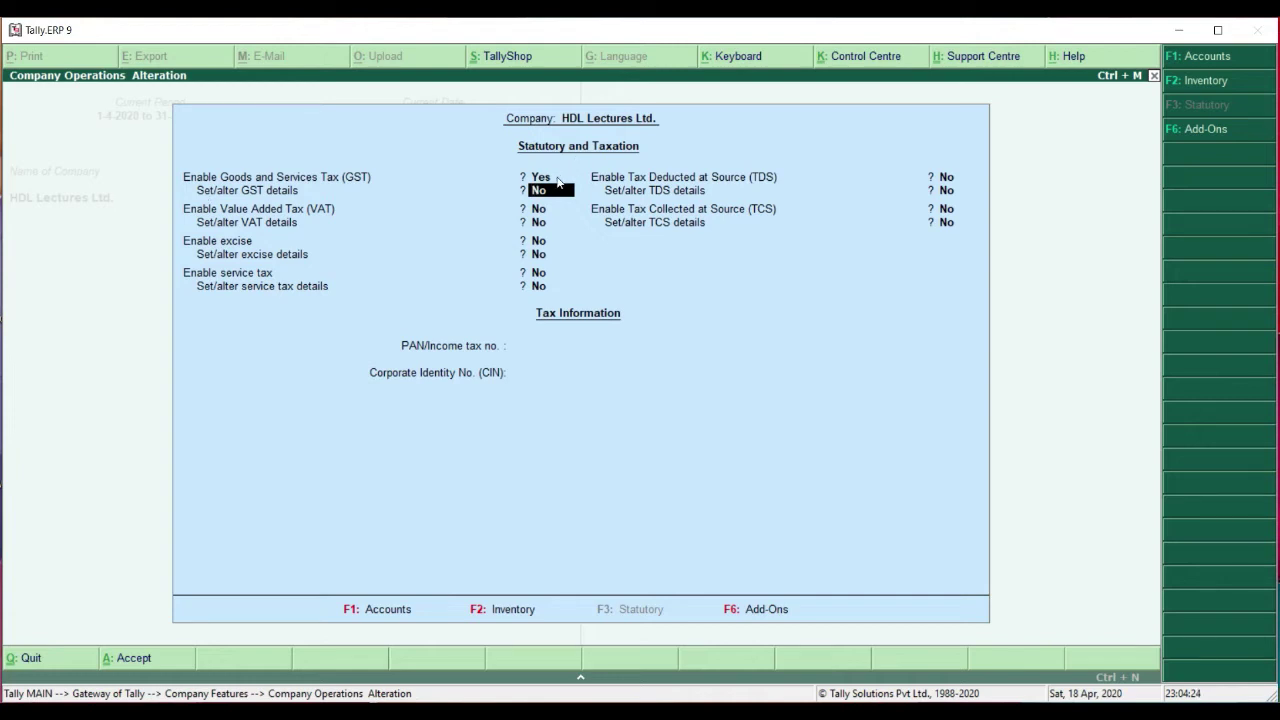
text(yes)
key(Return)
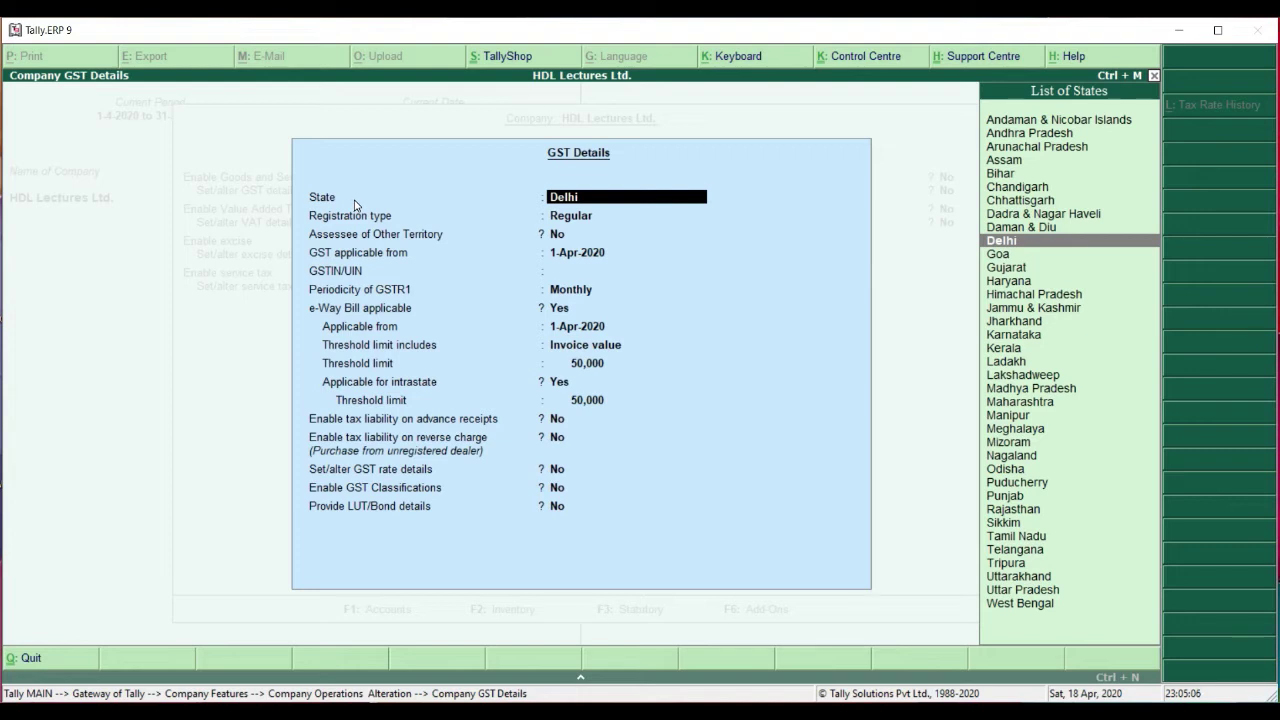
- Keep state Delhi, Regular registration, no other territory and GST applicable from 1-Apr-2020, and enter the company's GSTIN/UIN
key(Return)
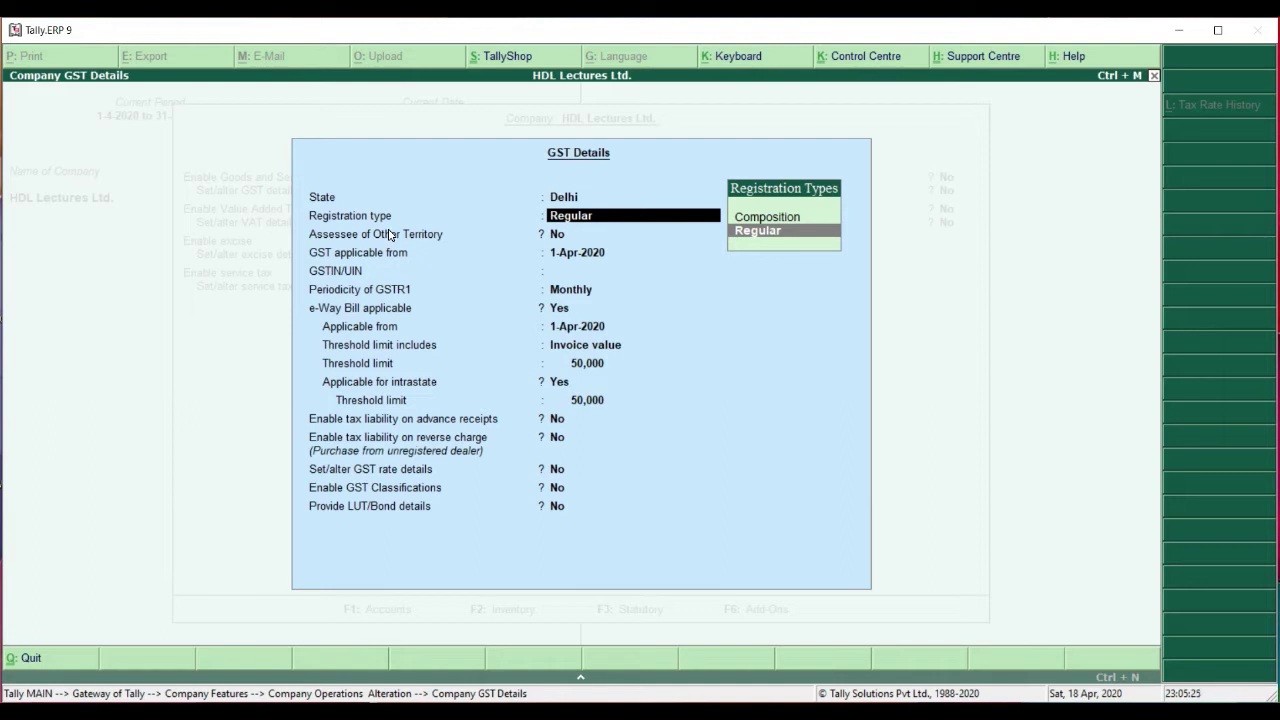
key(Return)
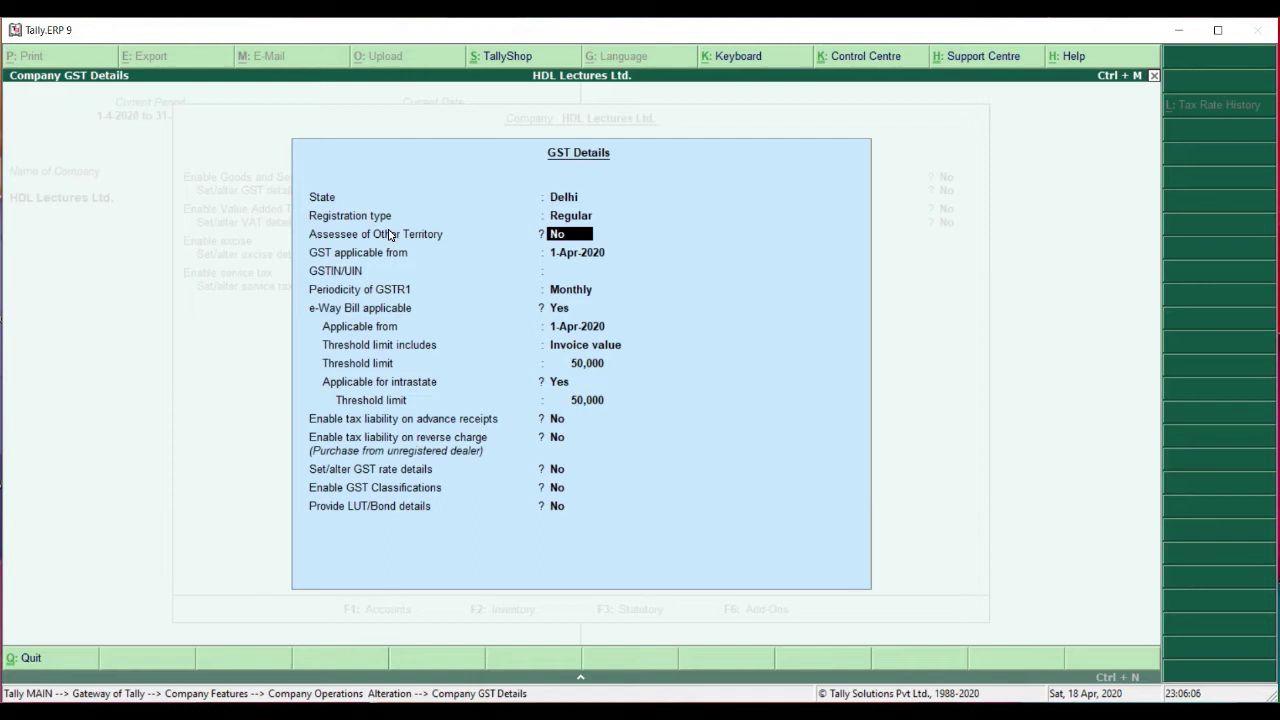
key(Return)
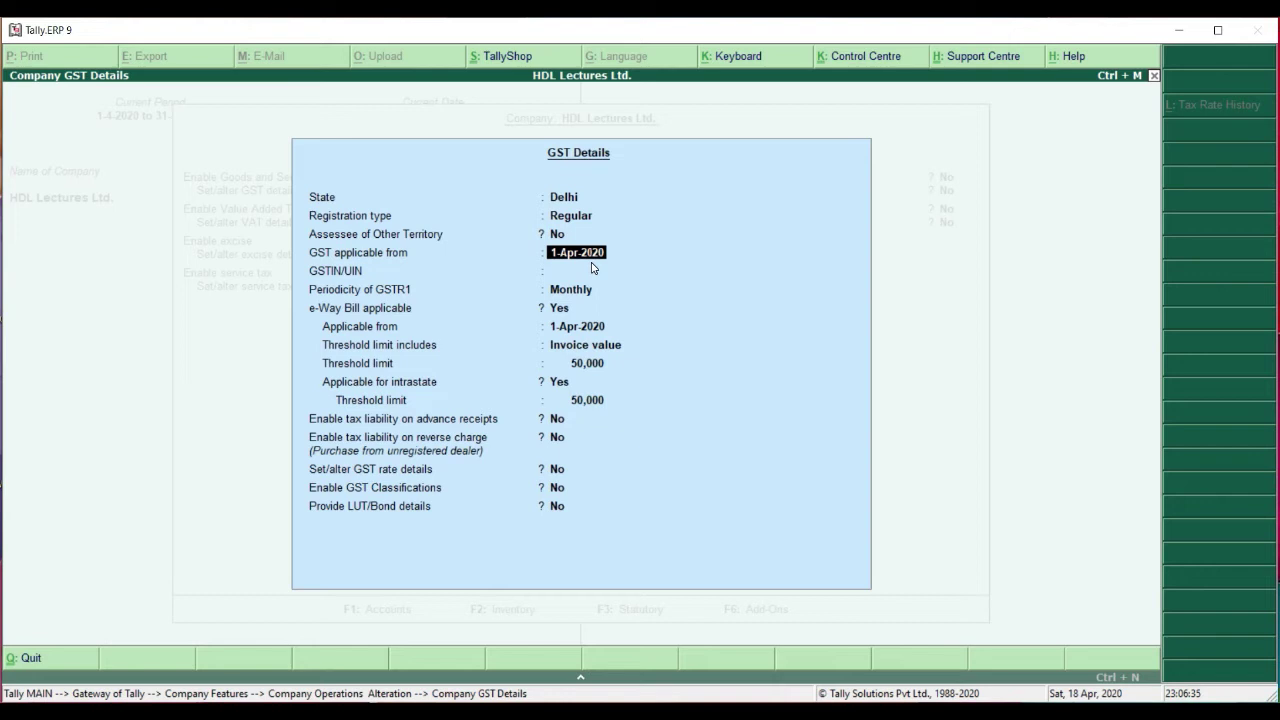
key(Return)
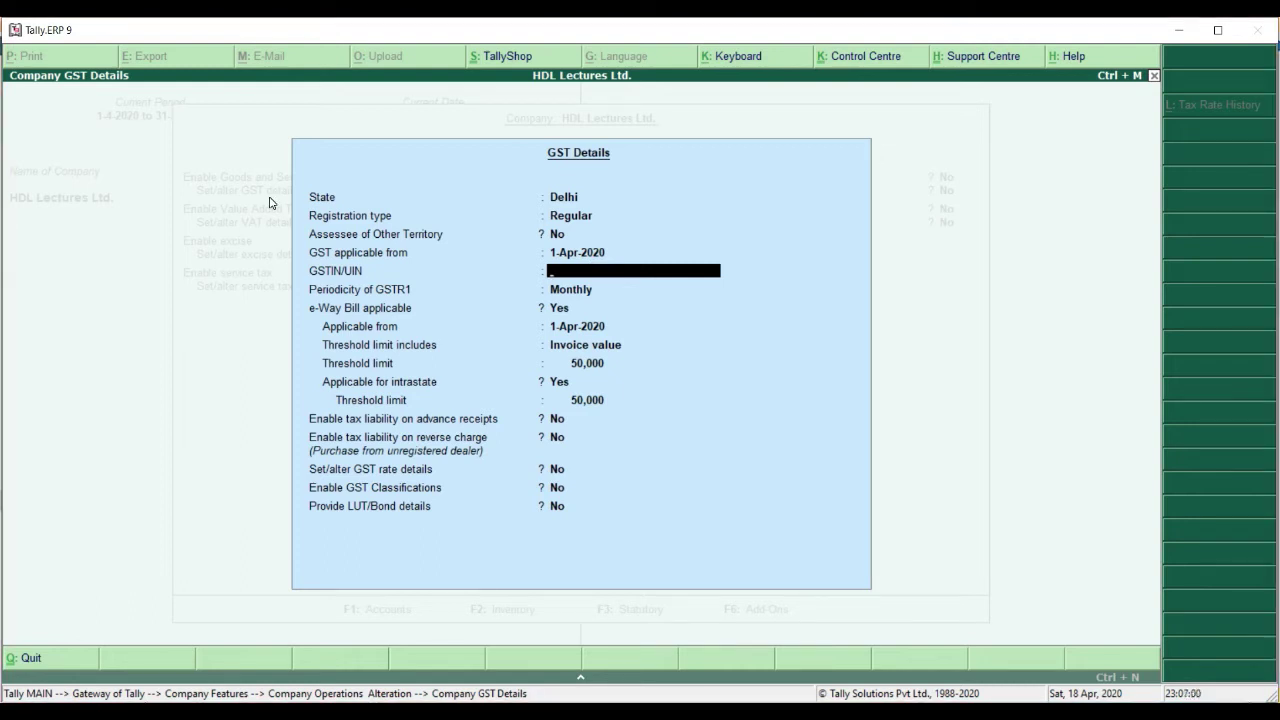
key(ctrl+alt+v)
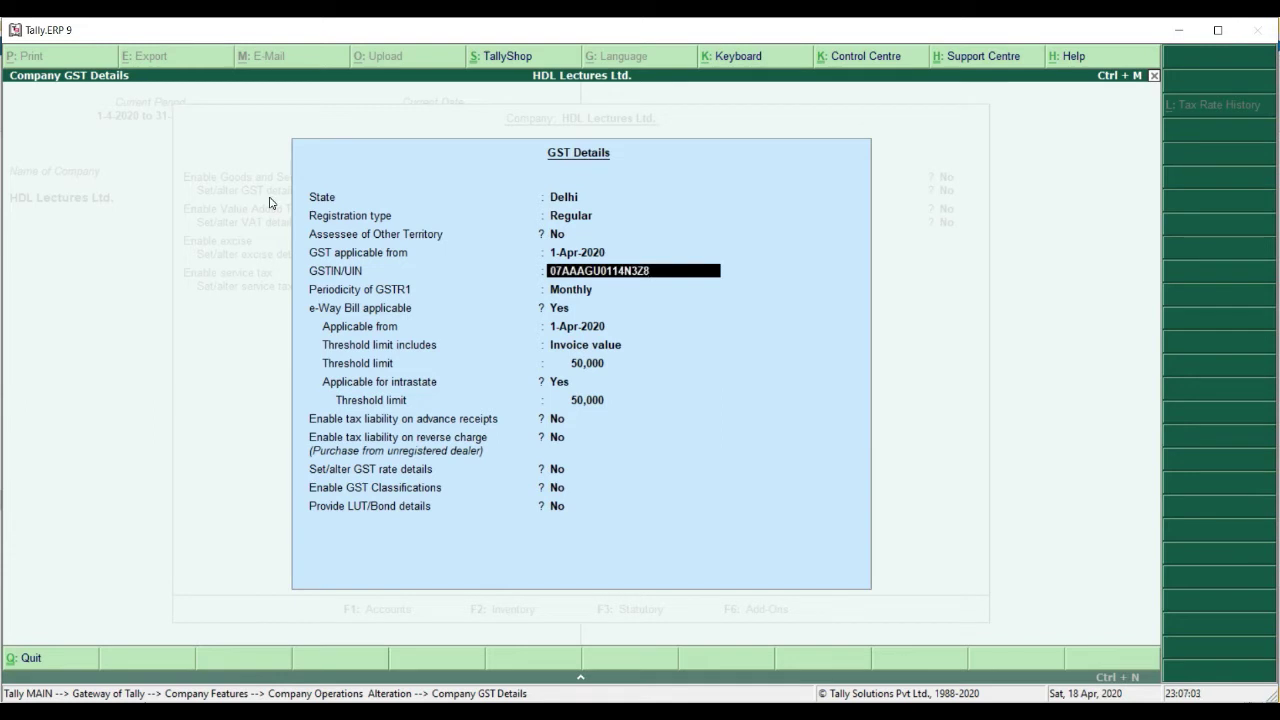
key(Return)
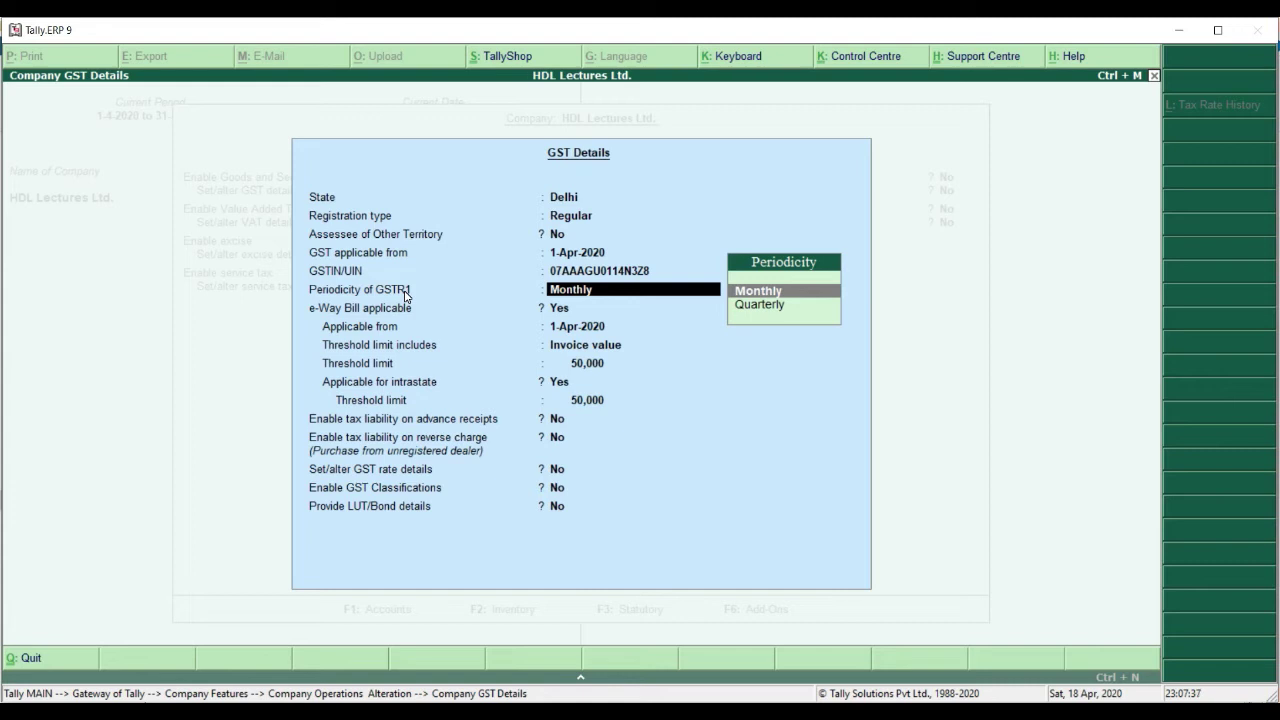
- Keep Monthly GSTR1 periodicity and e-Way Bill applicable from 1-Apr-2020 on invoice value, with 50,000 threshold limits including intrastate
key(Return)
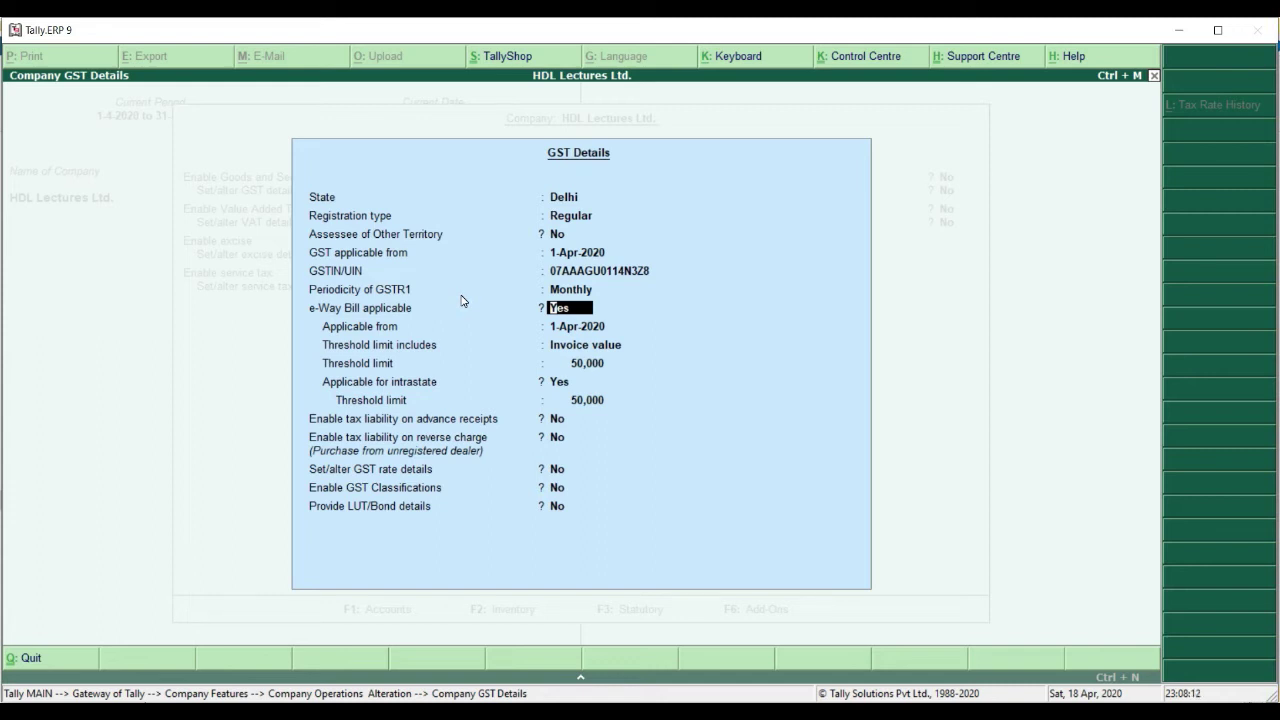
key(Return)
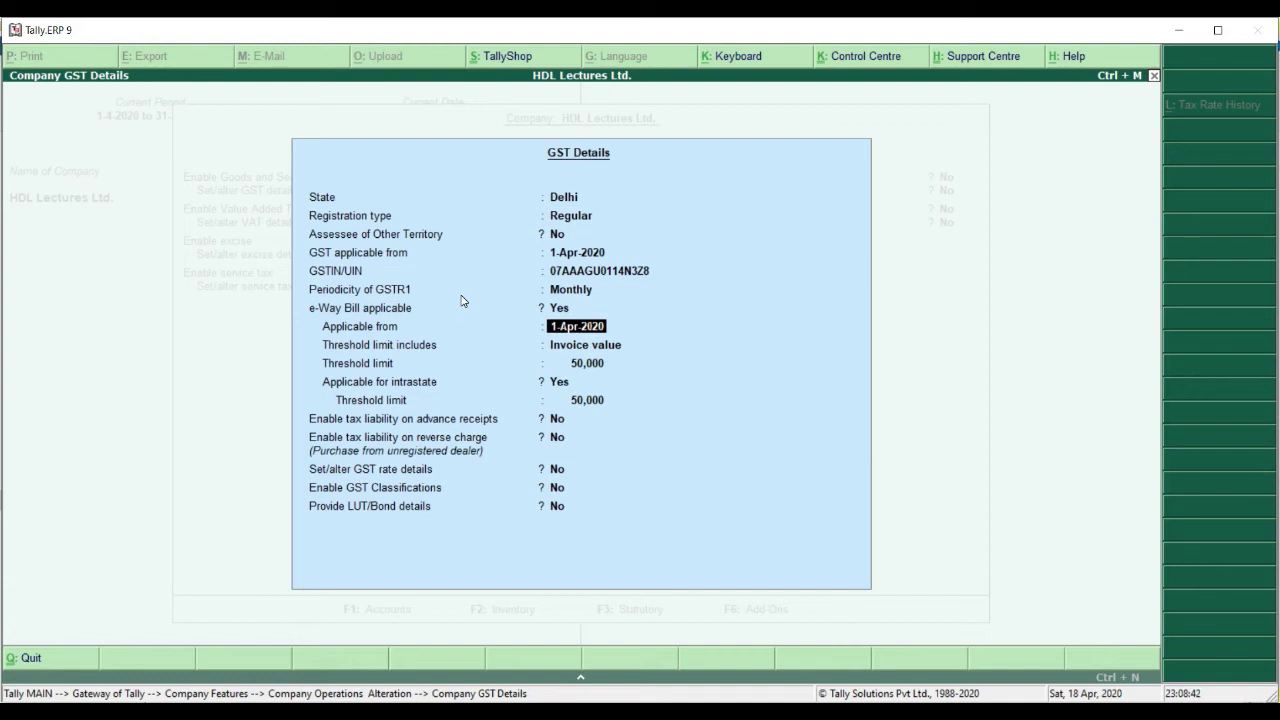
key(Return)
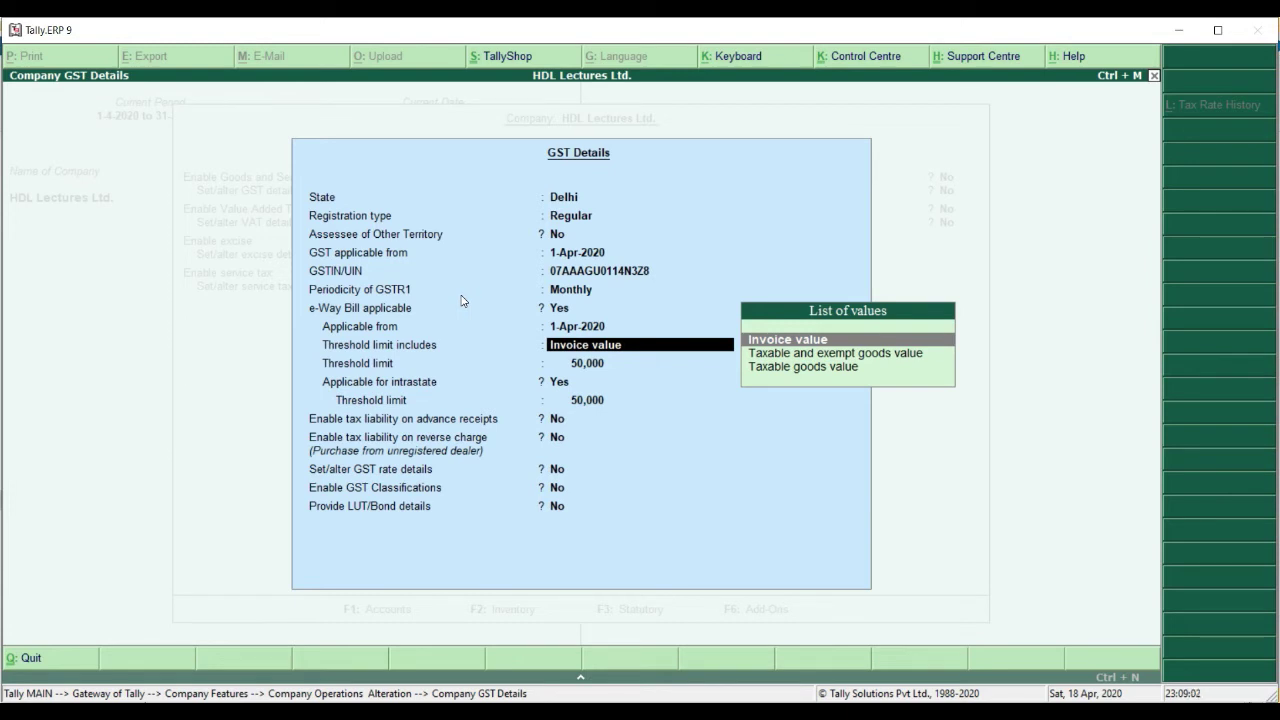
key(Return)
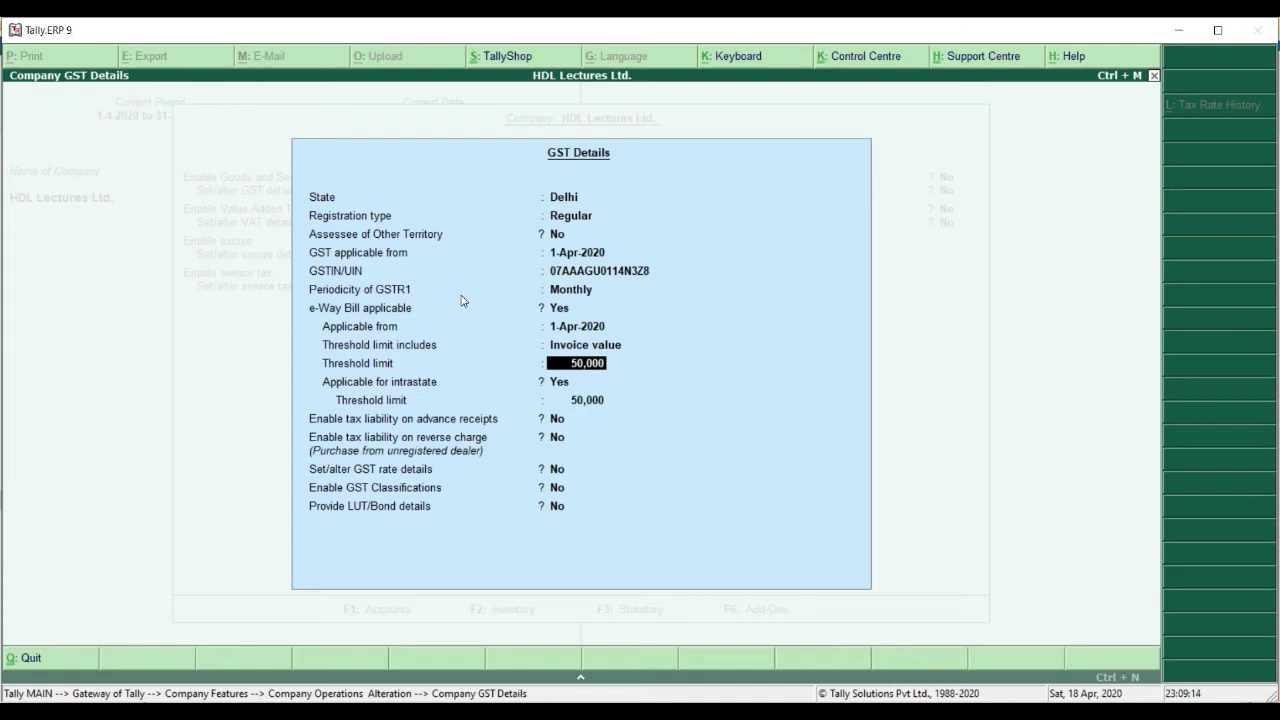
key(Return)
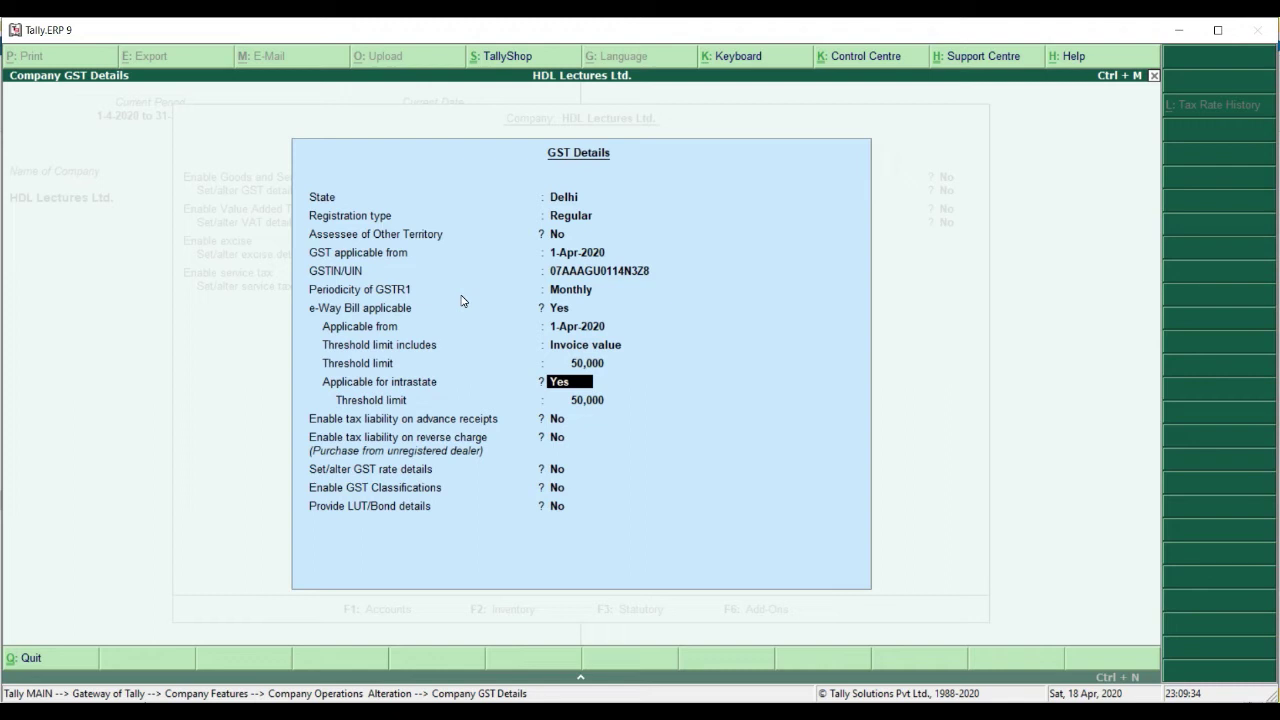
key(Return)
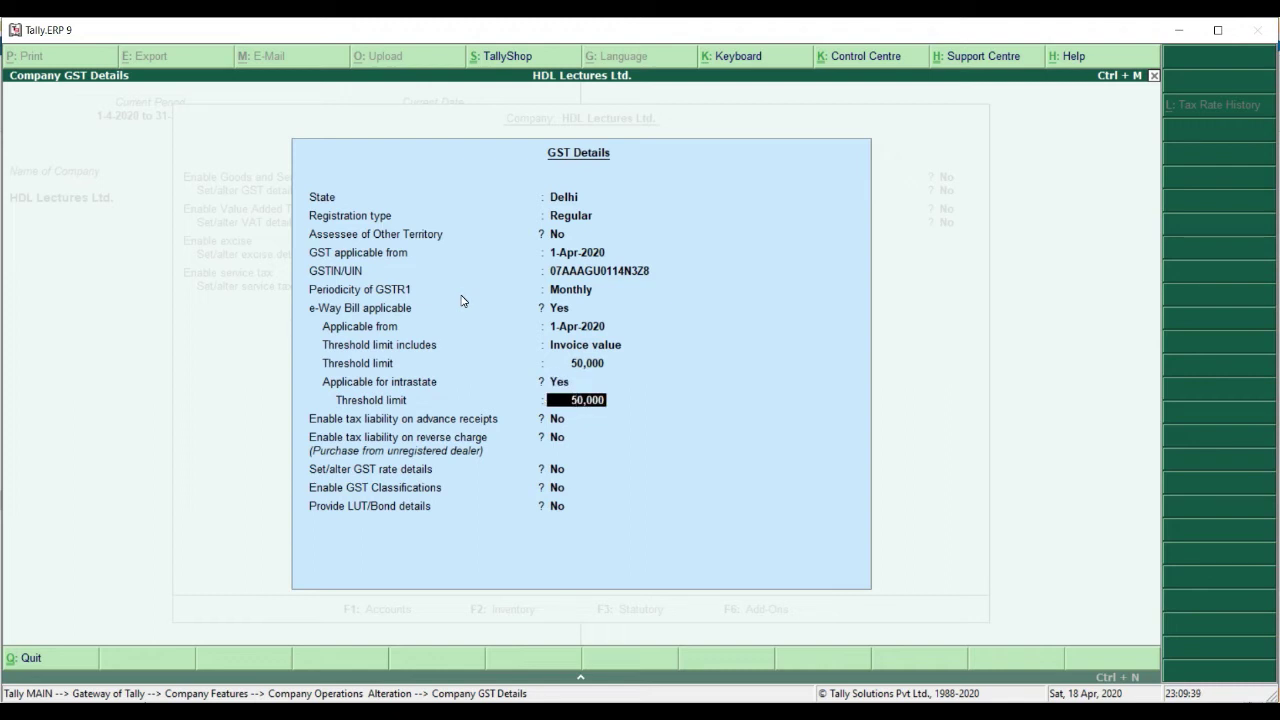
key(Return)
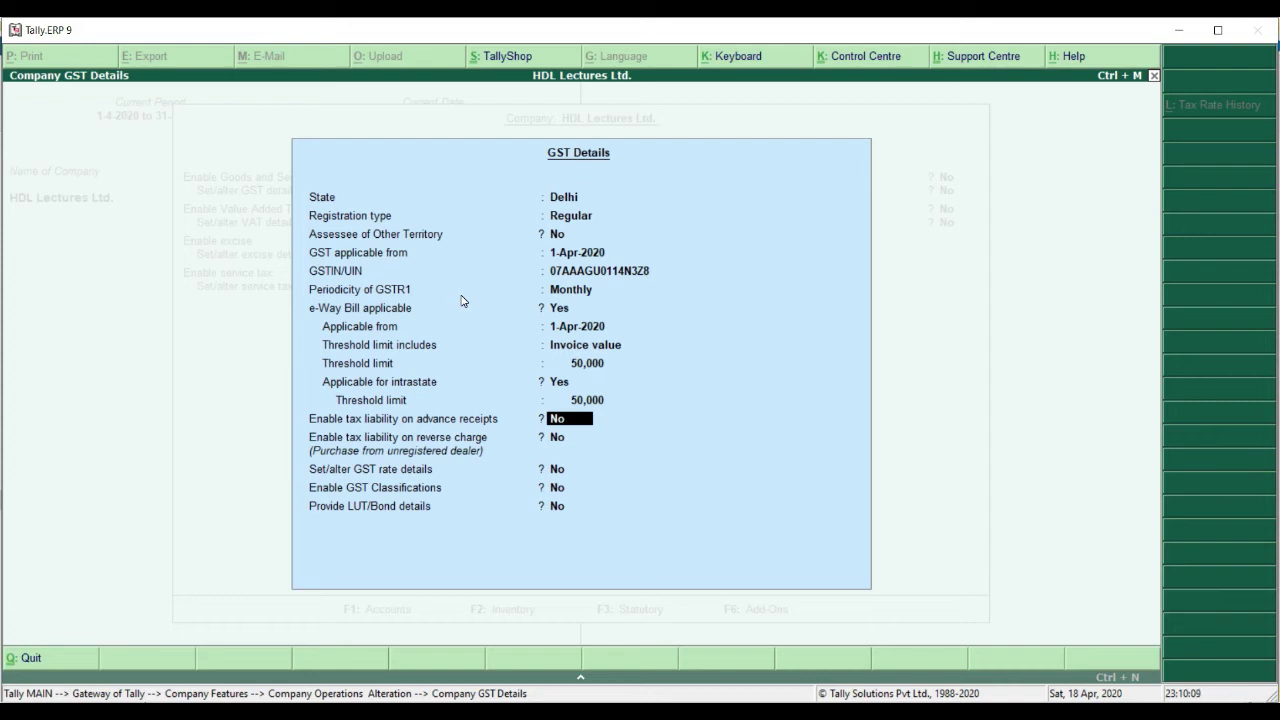
- Enable tax liability on advance receipts and on reverse charge, and open the company's GST rate details
text(y)
key(Return)
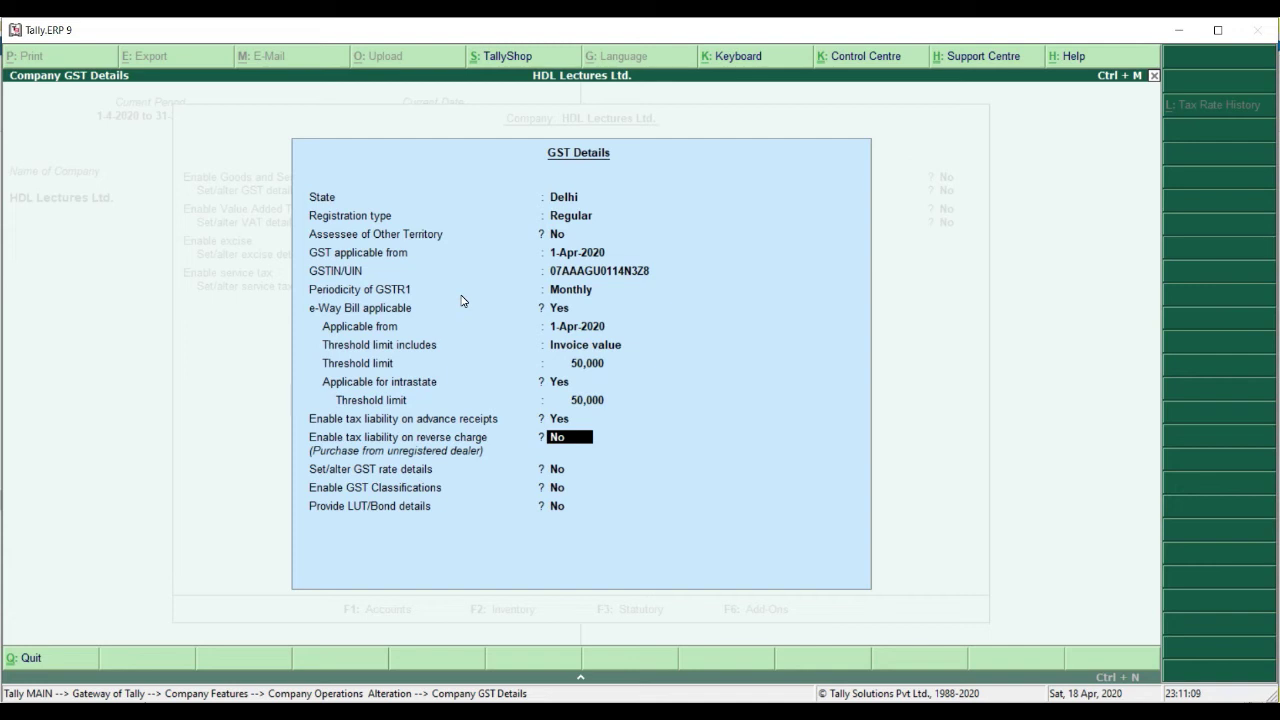
text(y)
key(Return)
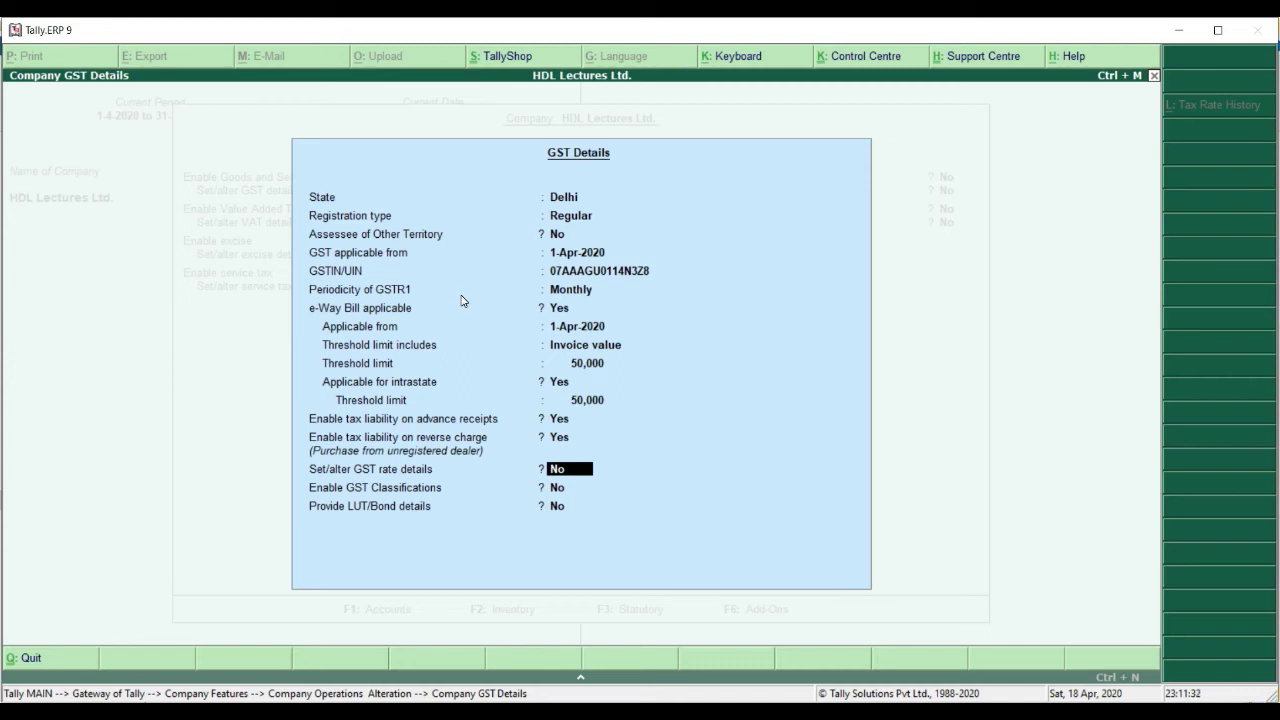
key(y)
key(Return)
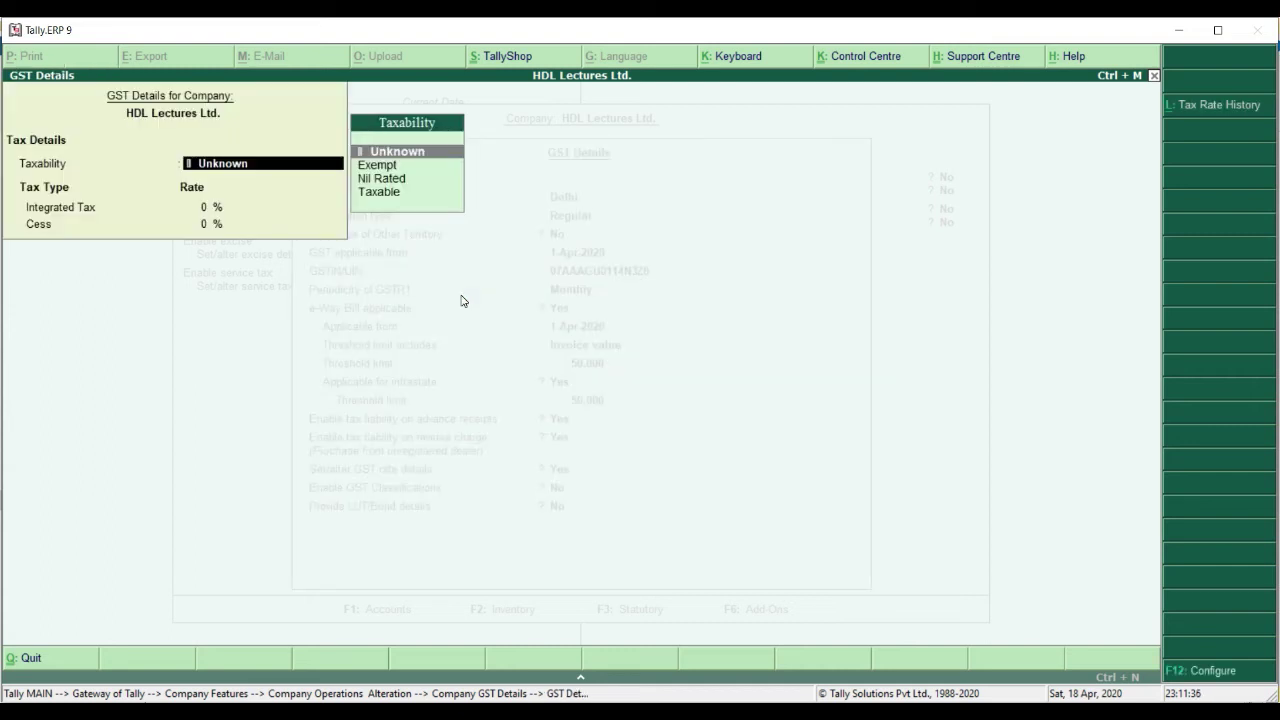
key(Escape)
key(Escape)
key(Return)
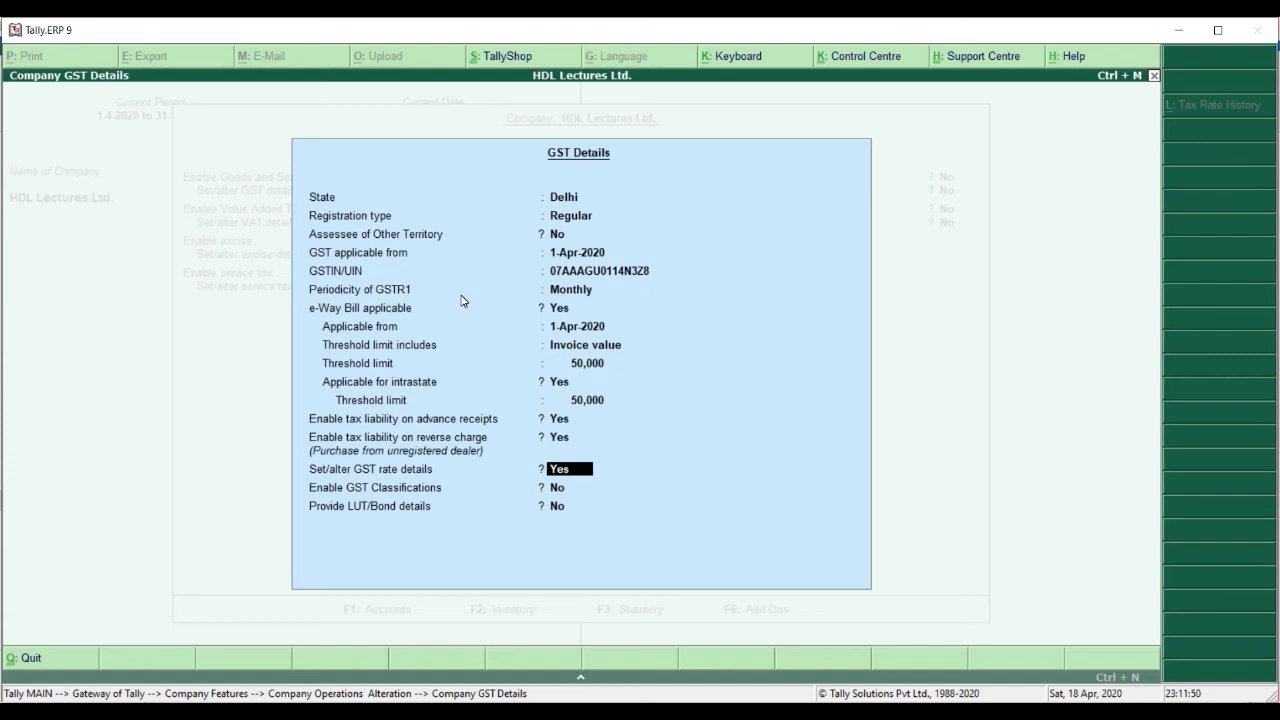
key(Return)
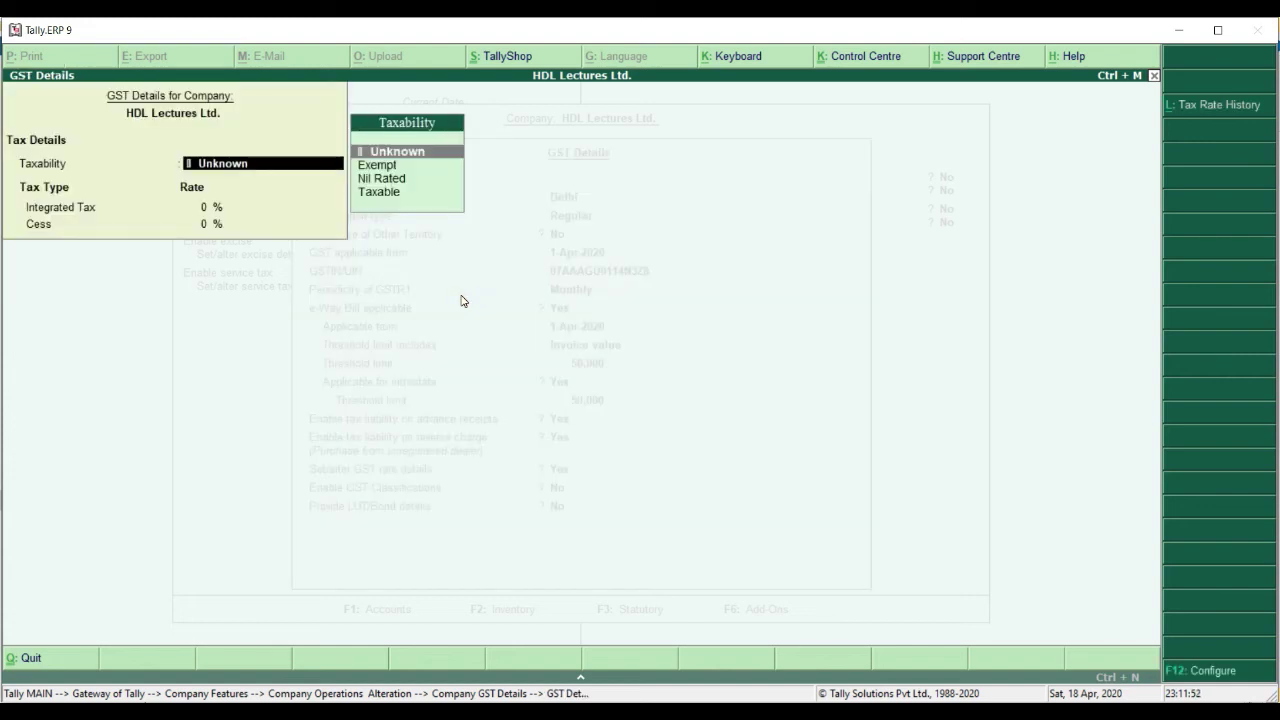
- Set the company's taxability to Taxable with an integrated tax rate of 18% and cess left at 0%
key(Down)
key(Down)
key(Down)
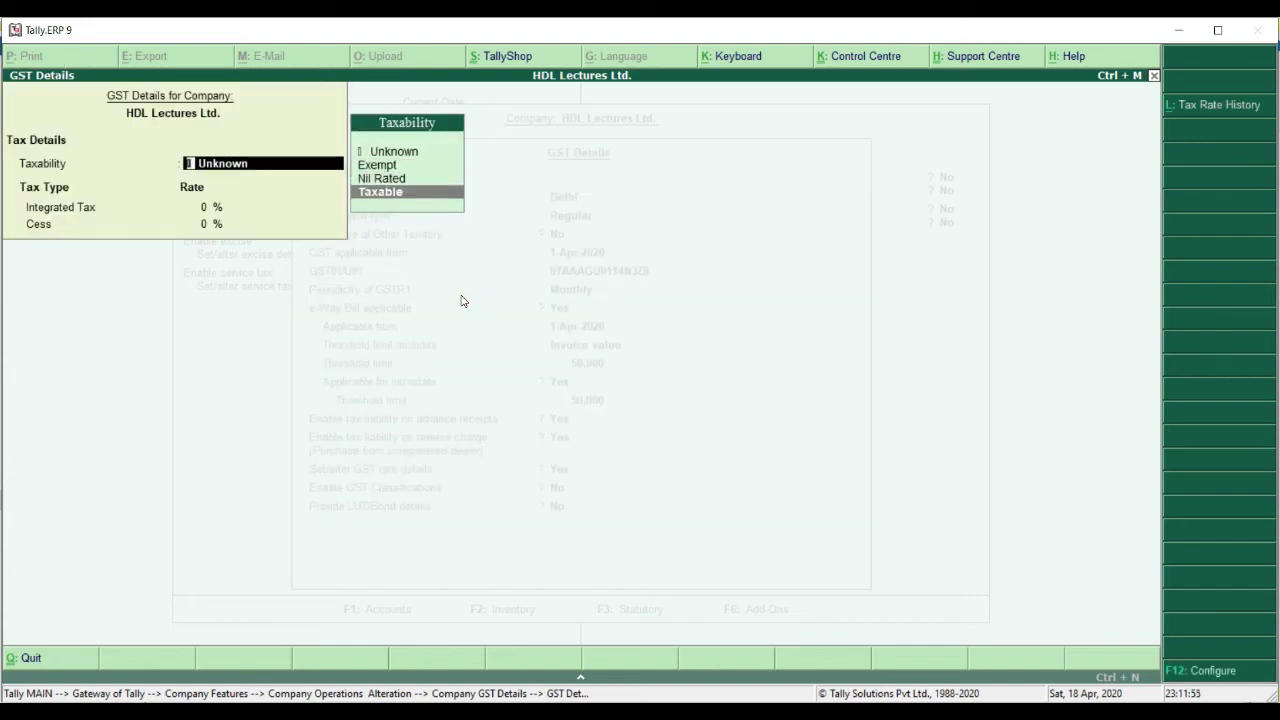
key(Return)
text(18)
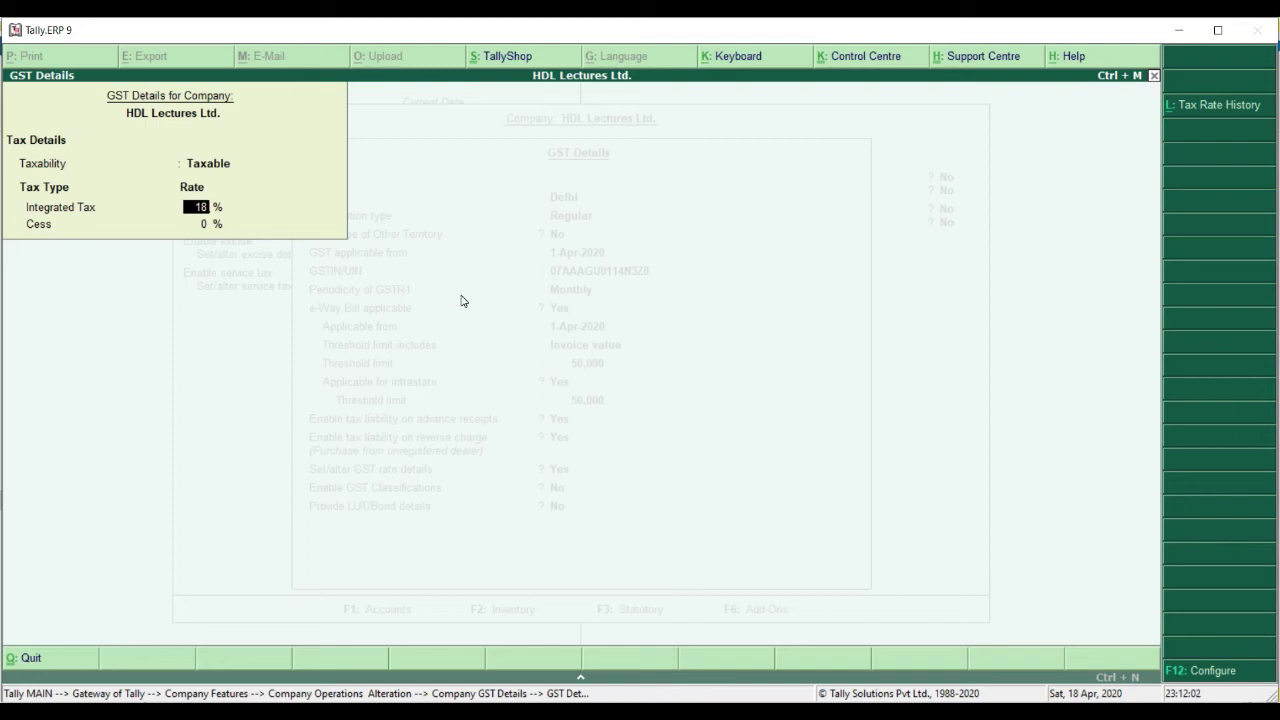
key(Return)
key(Return)
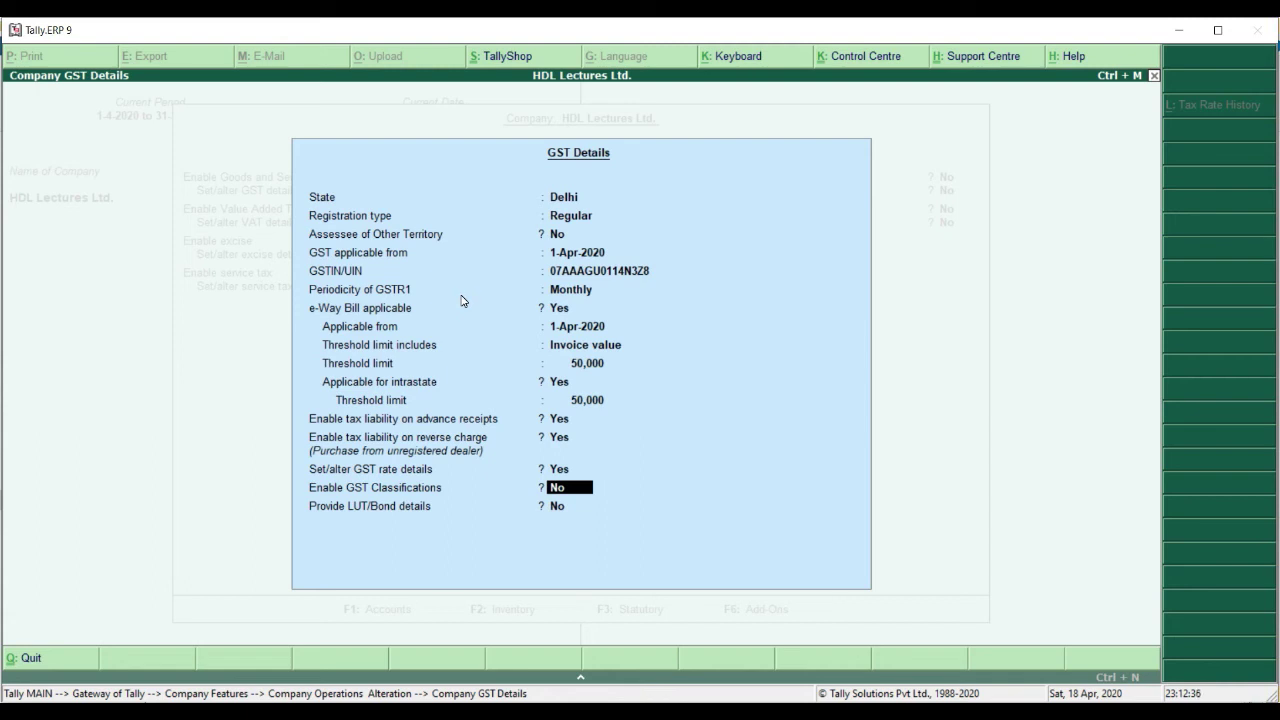
- Reopen the company's GST rate details to review the taxability and integrated tax rate
key(Up)
key(Return)
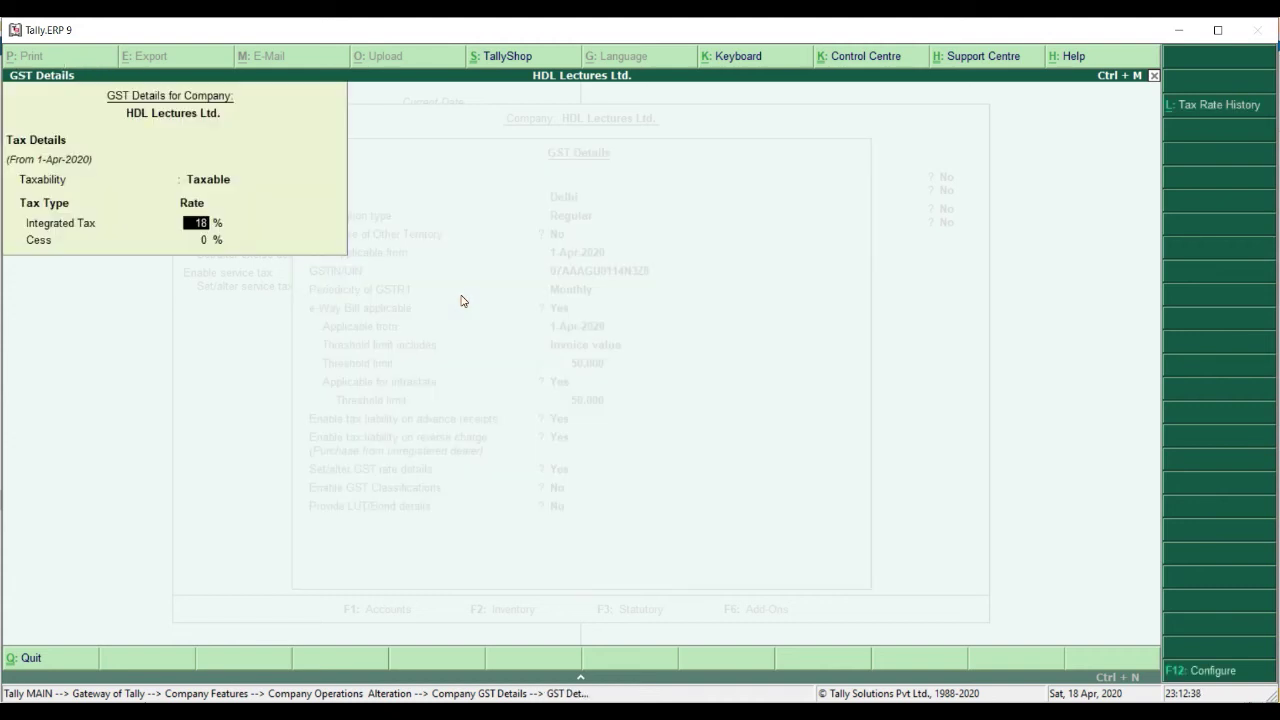
key(Return)
key(Return)
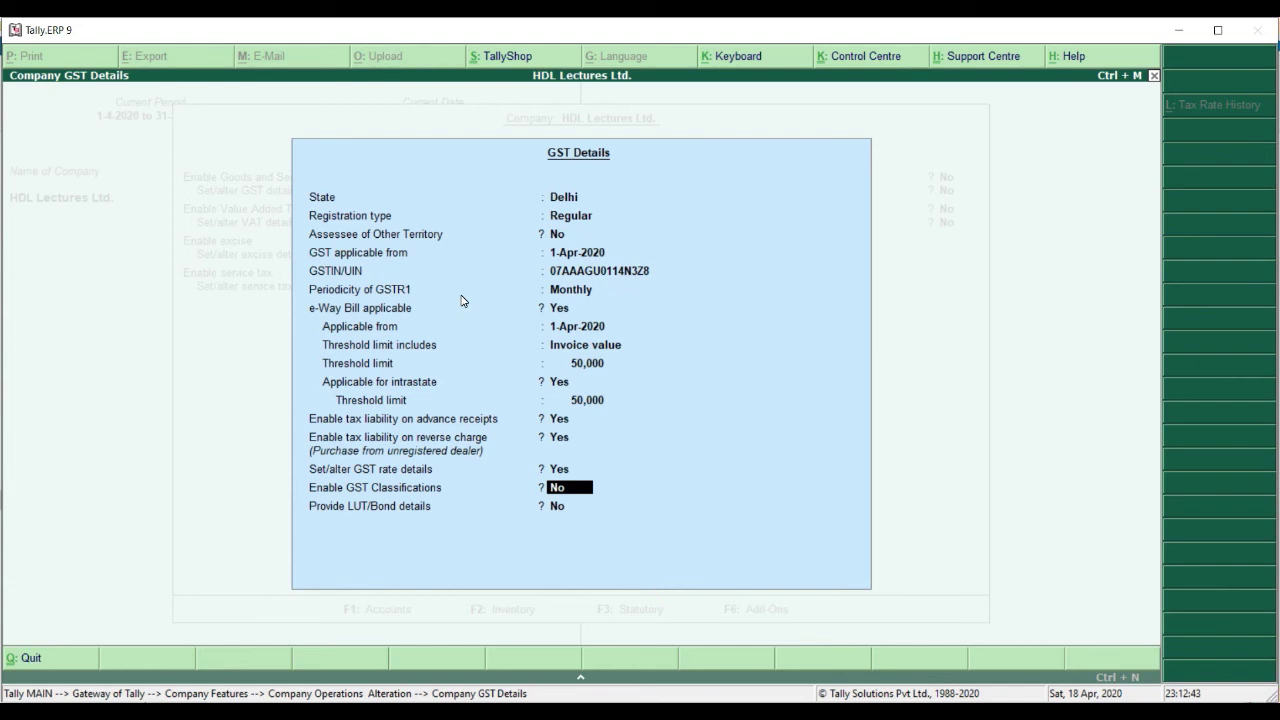
- Enable GST classifications and LUT/Bond details, leave the LUT/Bond number blank, and accept the company's GST details
text(y)
key(Return)
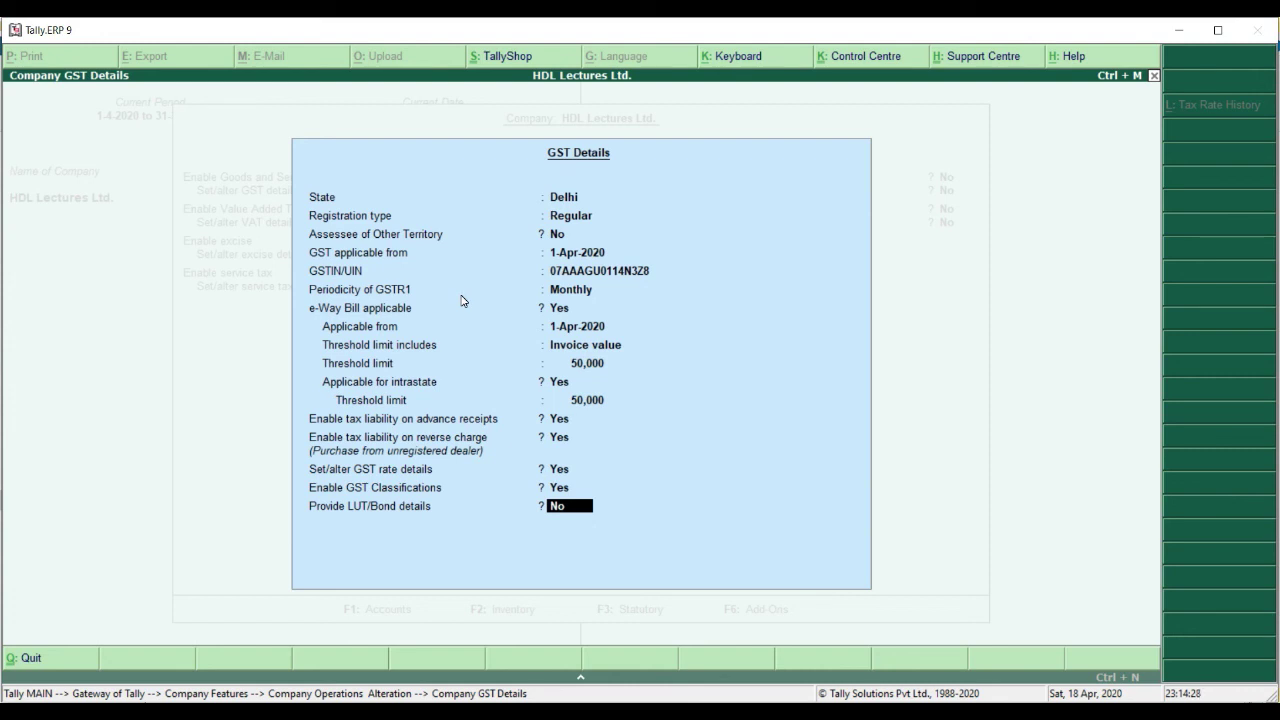
text(y)
key(Return)
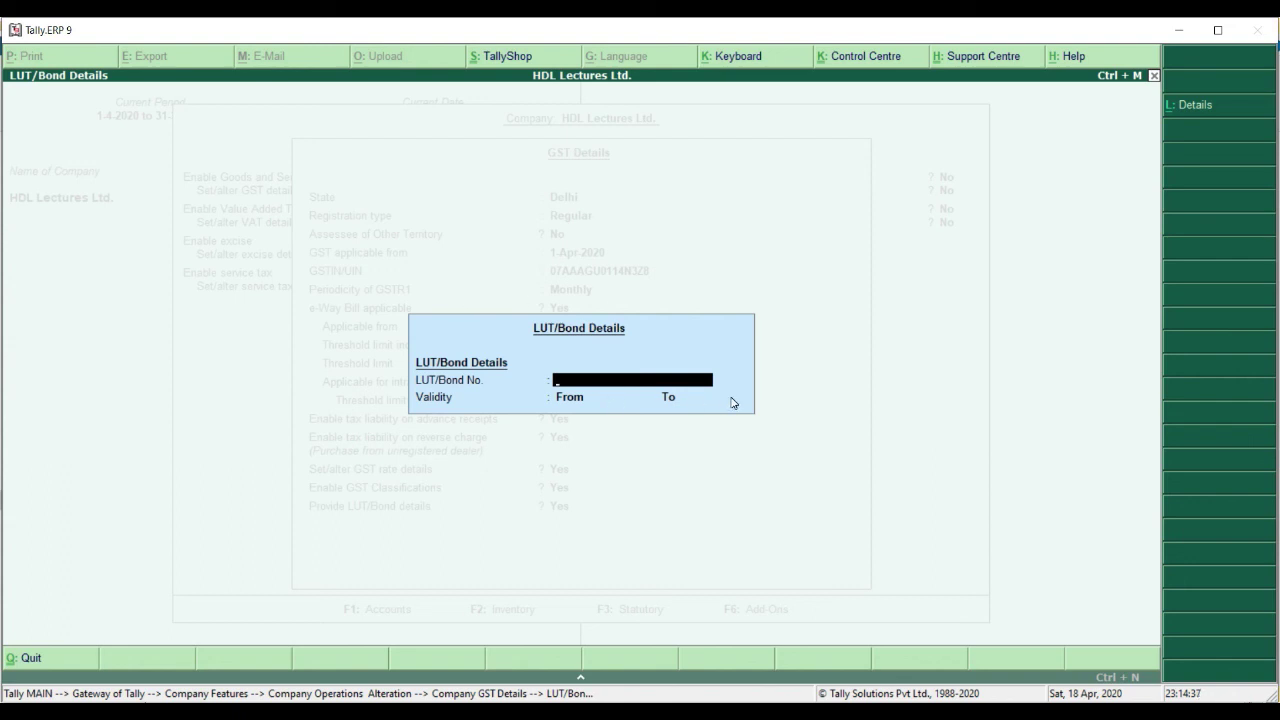
key(Return)
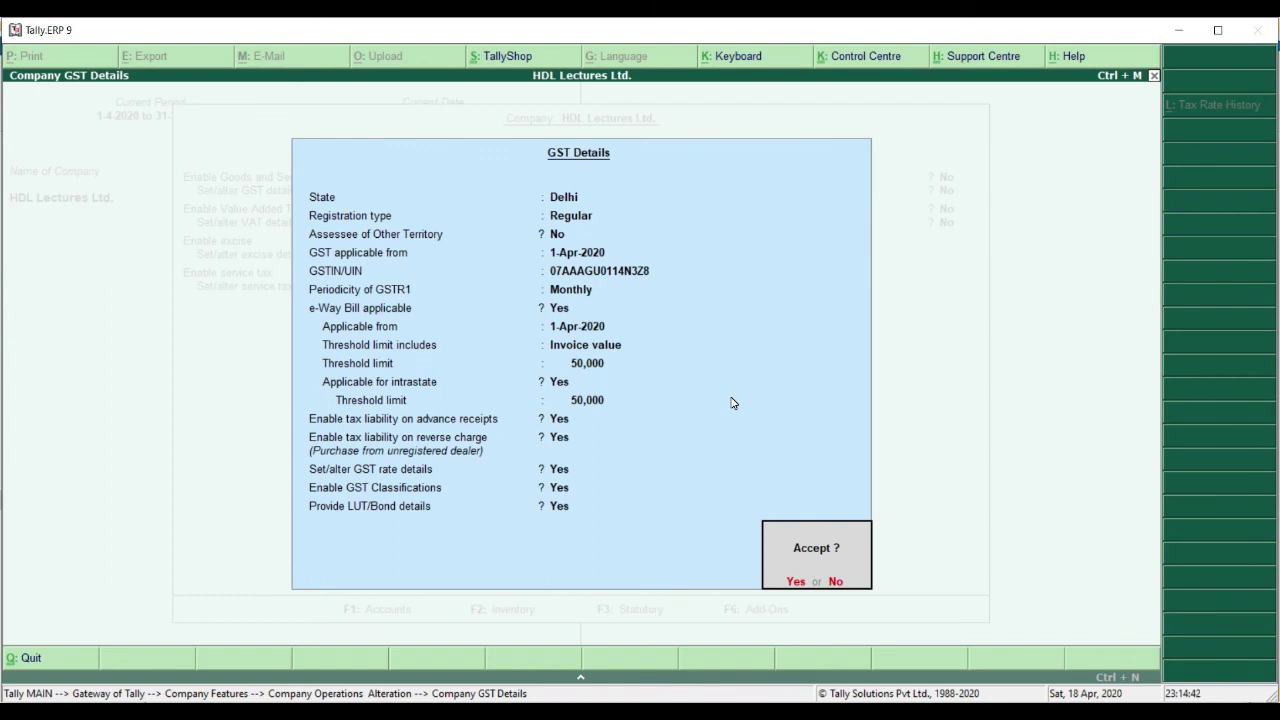
key(Return)
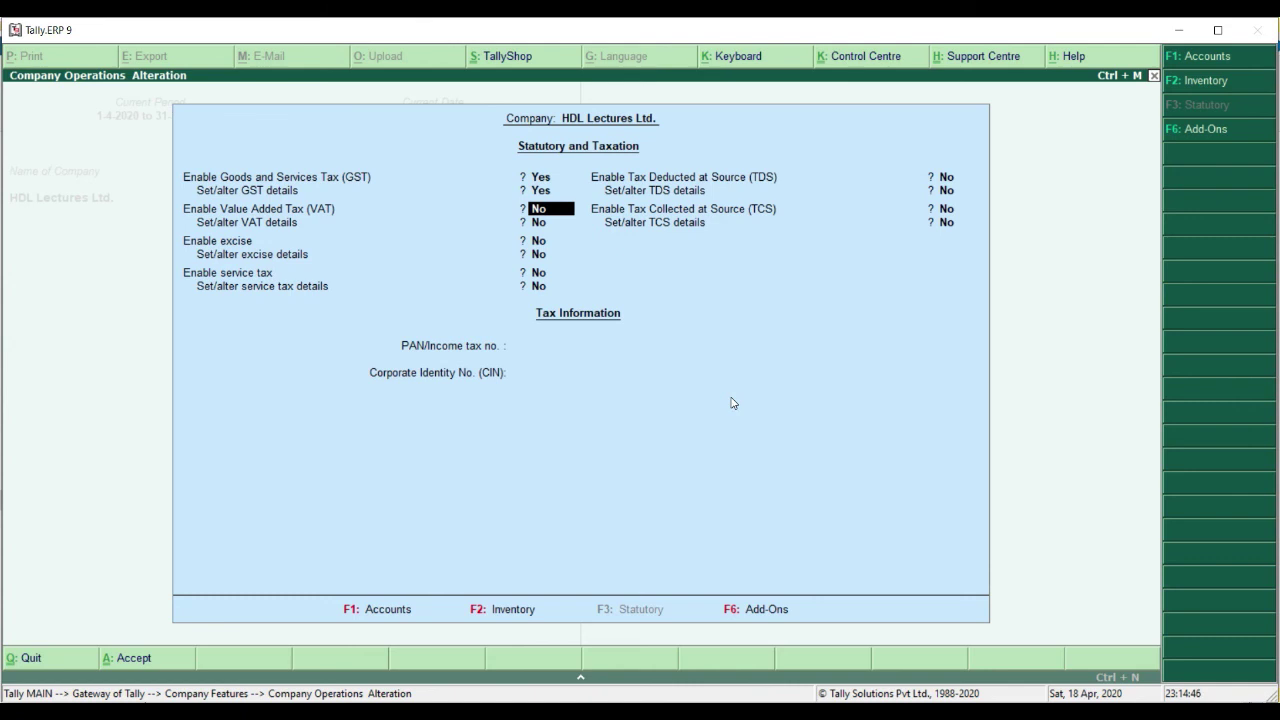
- Leave the remaining statutory options at No and the tax information blank, accept the settings, and return to the Gateway of Tally
key(Return)
key(Return)
key(Return)
key(Return)
key(Return)
key(Return)
key(Return)
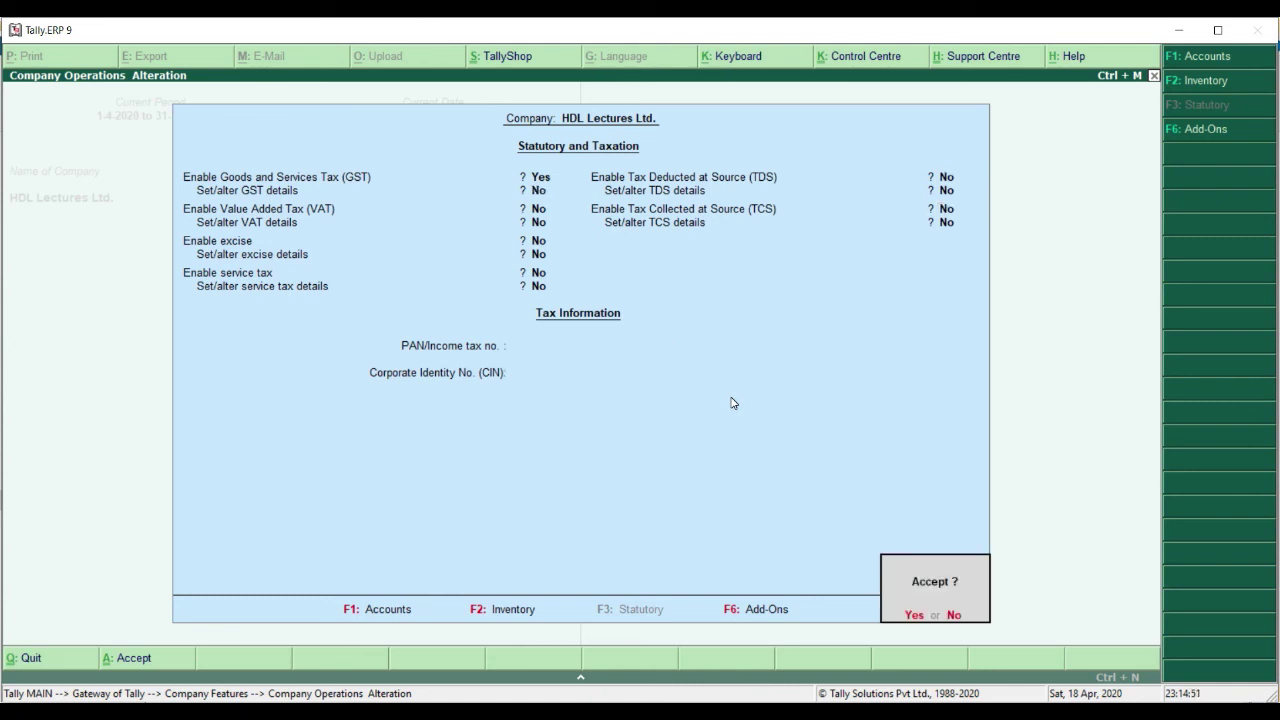
key(Return)
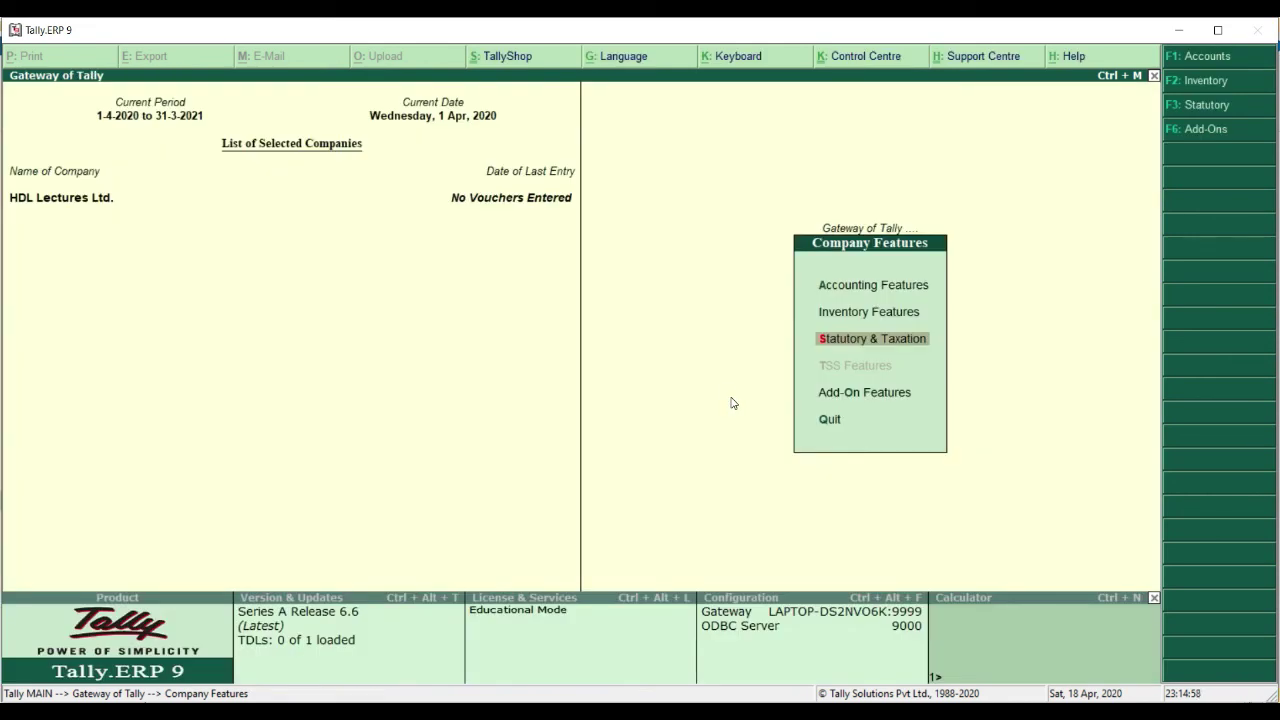
key(Escape)
key(Escape)
key(Escape)
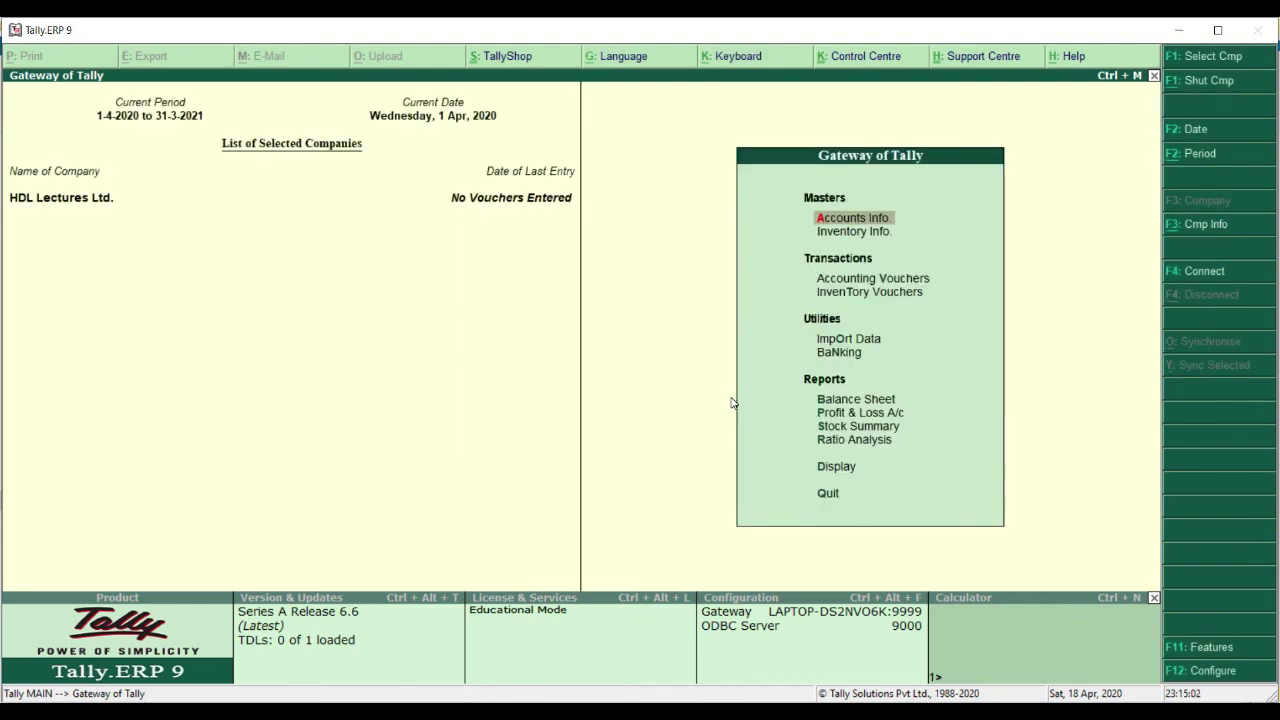
- Open the list of GST reports within the company's statutory reports
key(Down)
key(Down)
key(Down)
key(Down)
key(Down)
key(Down)
key(Down)
key(Down)
key(Down)
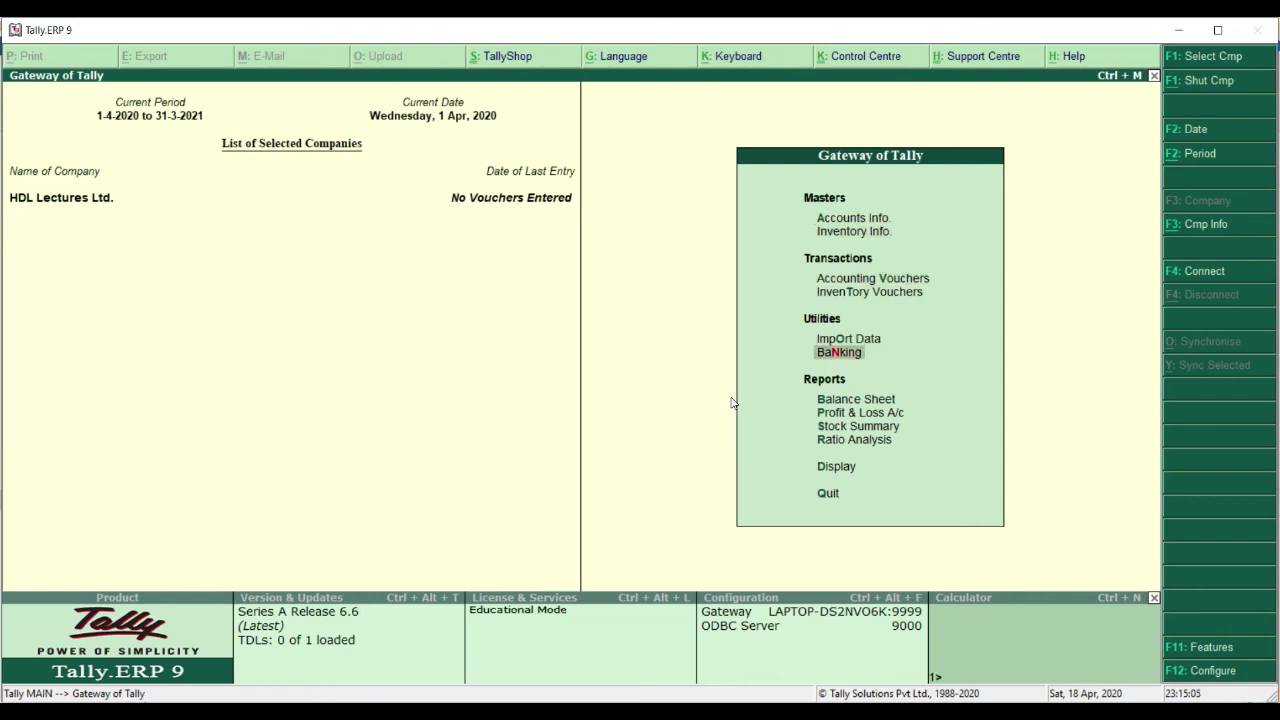
key(Down)
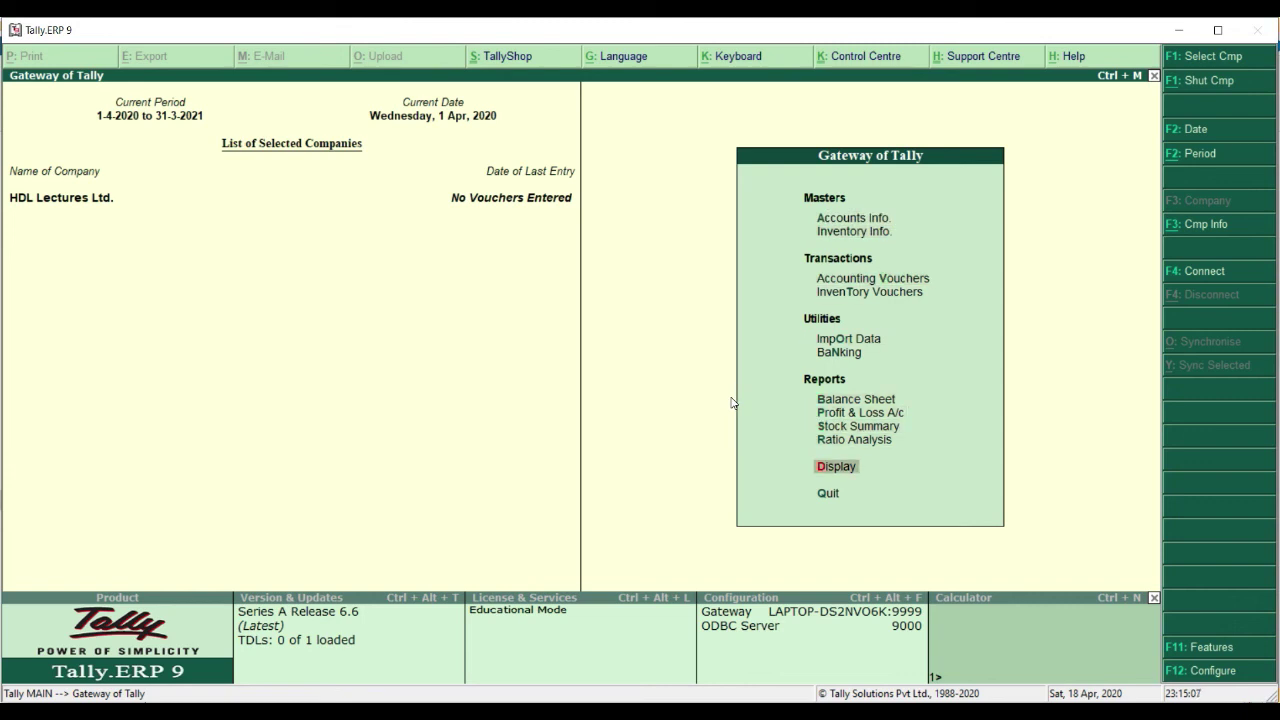
click(845, 477)
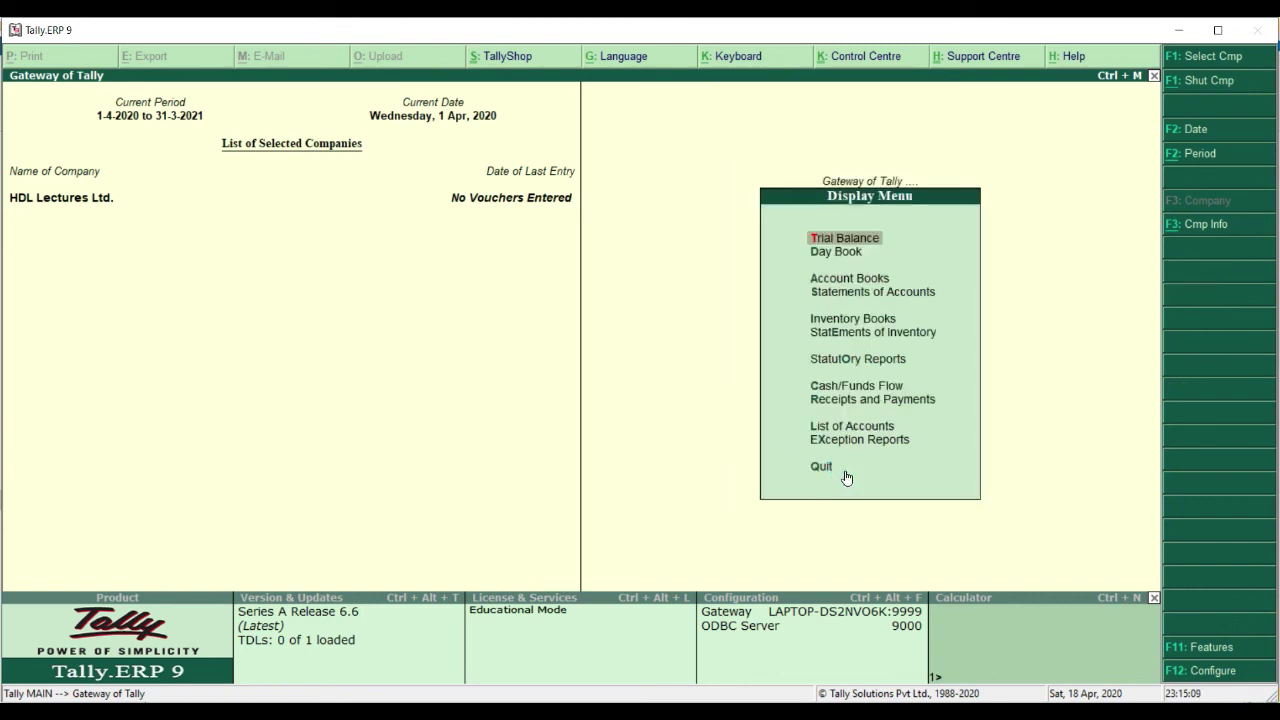
click(847, 366)
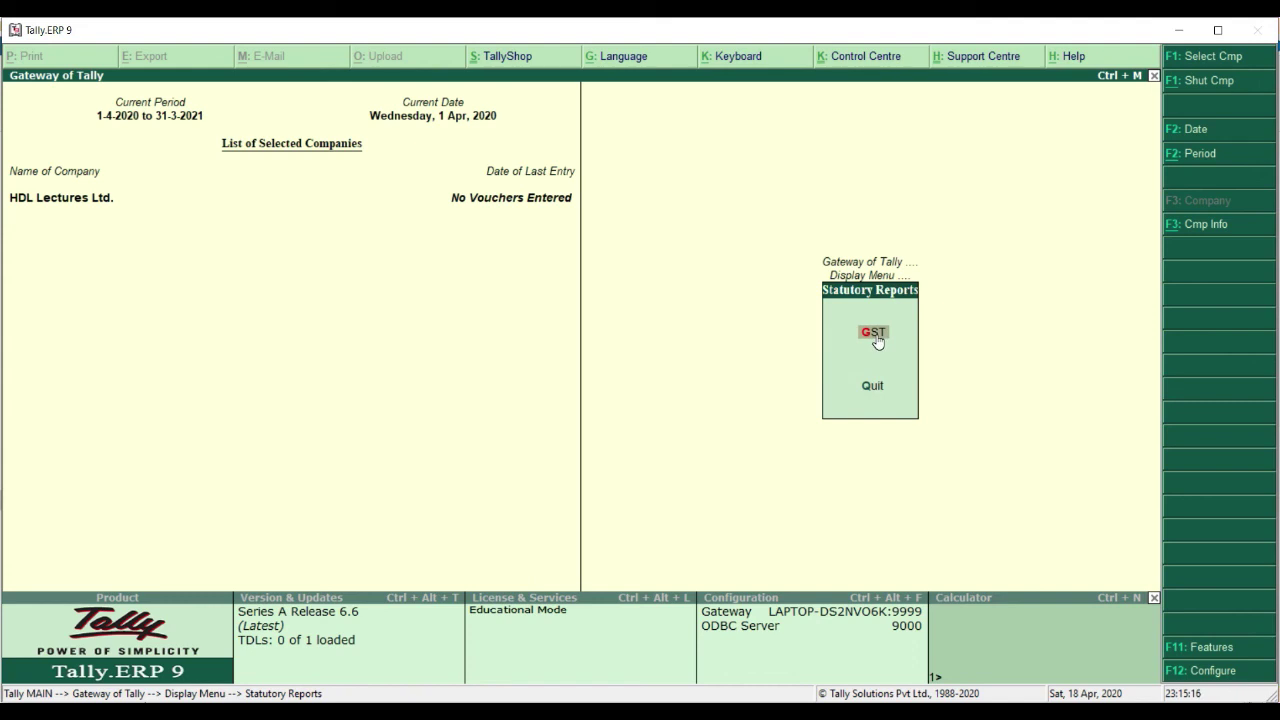
click(873, 333)
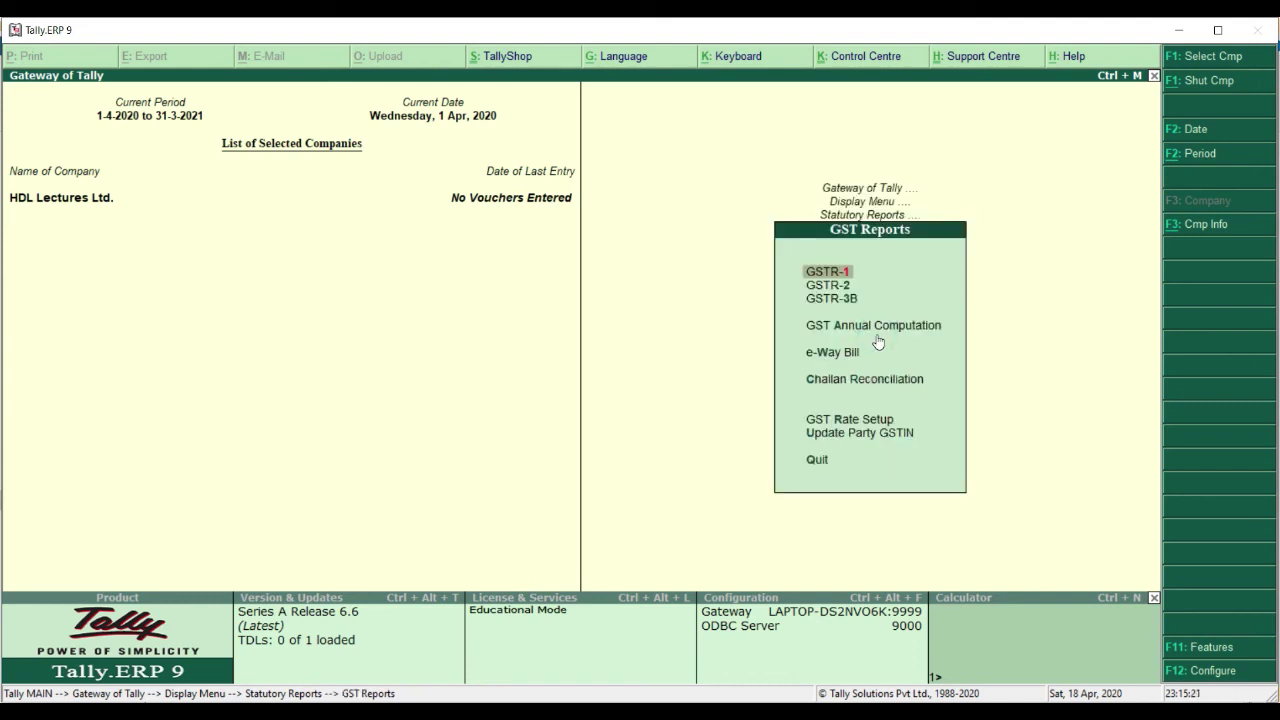
- Examine the available GST reports and utilities, from GSTR-1 through e-Way Bill and Challan Reconciliation to Update Party GSTIN
key(Down)
key(Down)
key(Down)
key(Down)
key(Down)
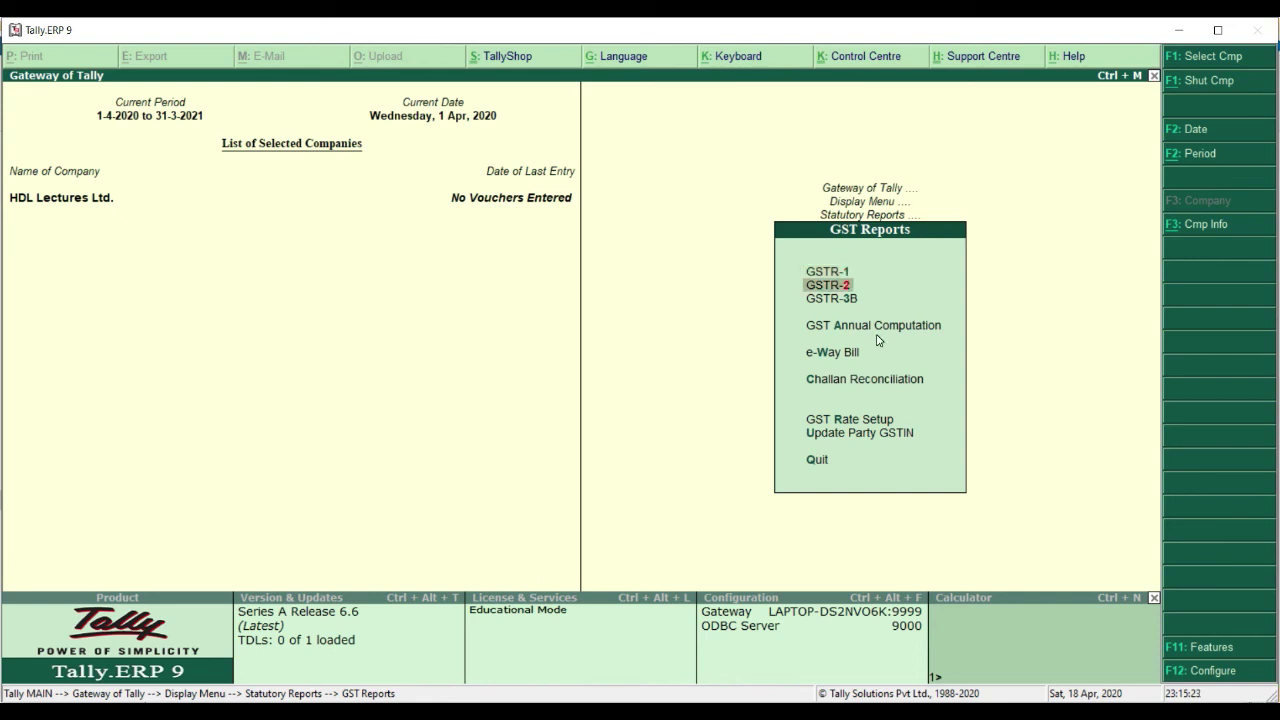
key(Down)
key(Down)
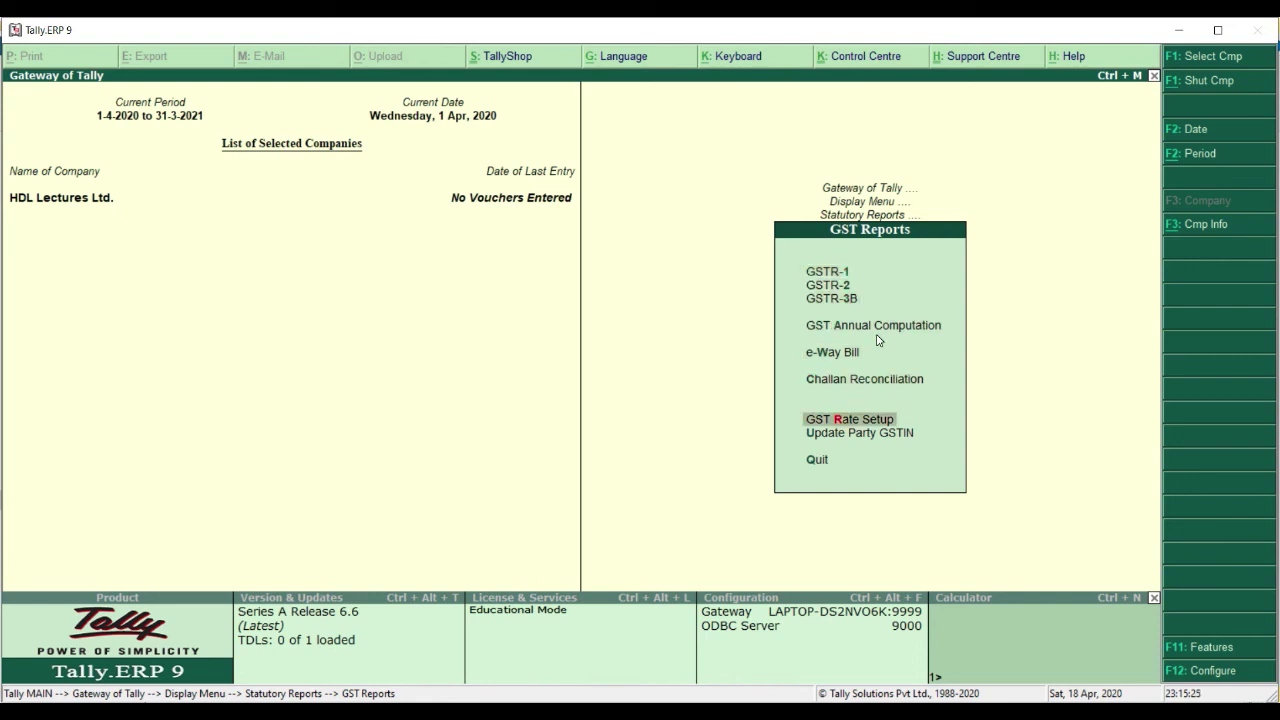
key(Up)
key(Up)
key(Up)
key(Up)
key(Up)
key(Up)
key(Up)
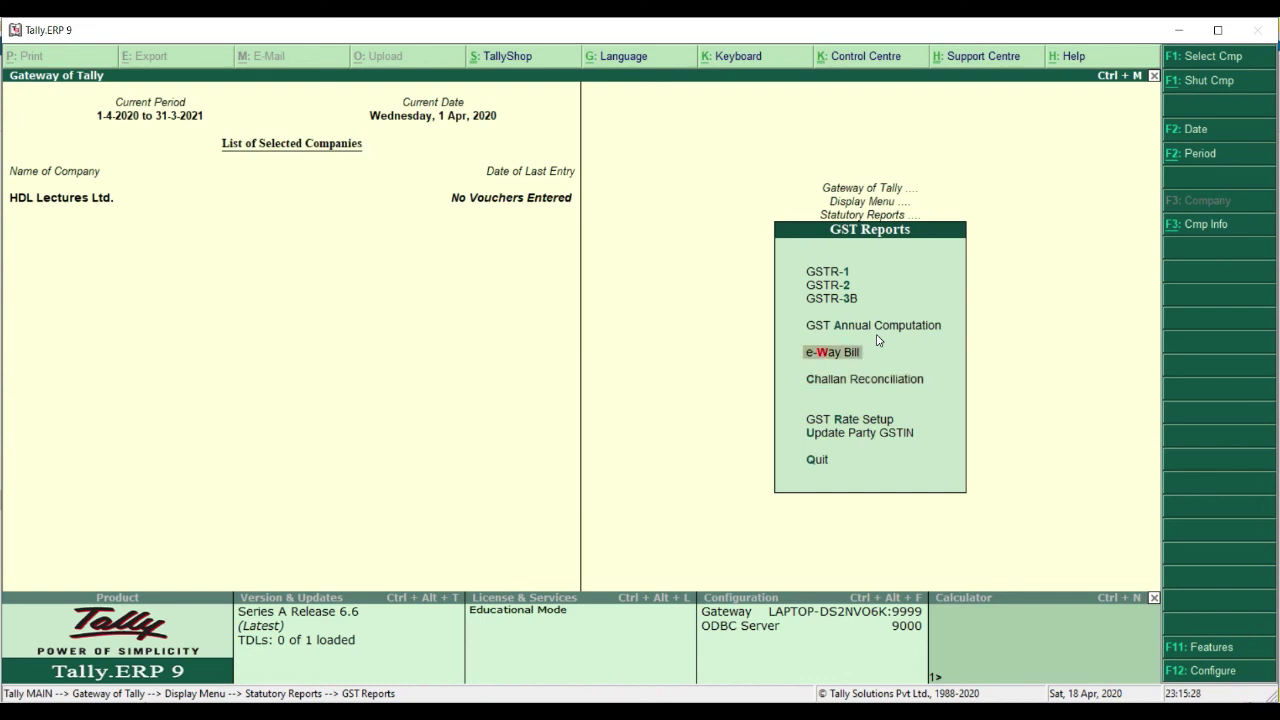
key(Down)
key(Down)
key(Down)
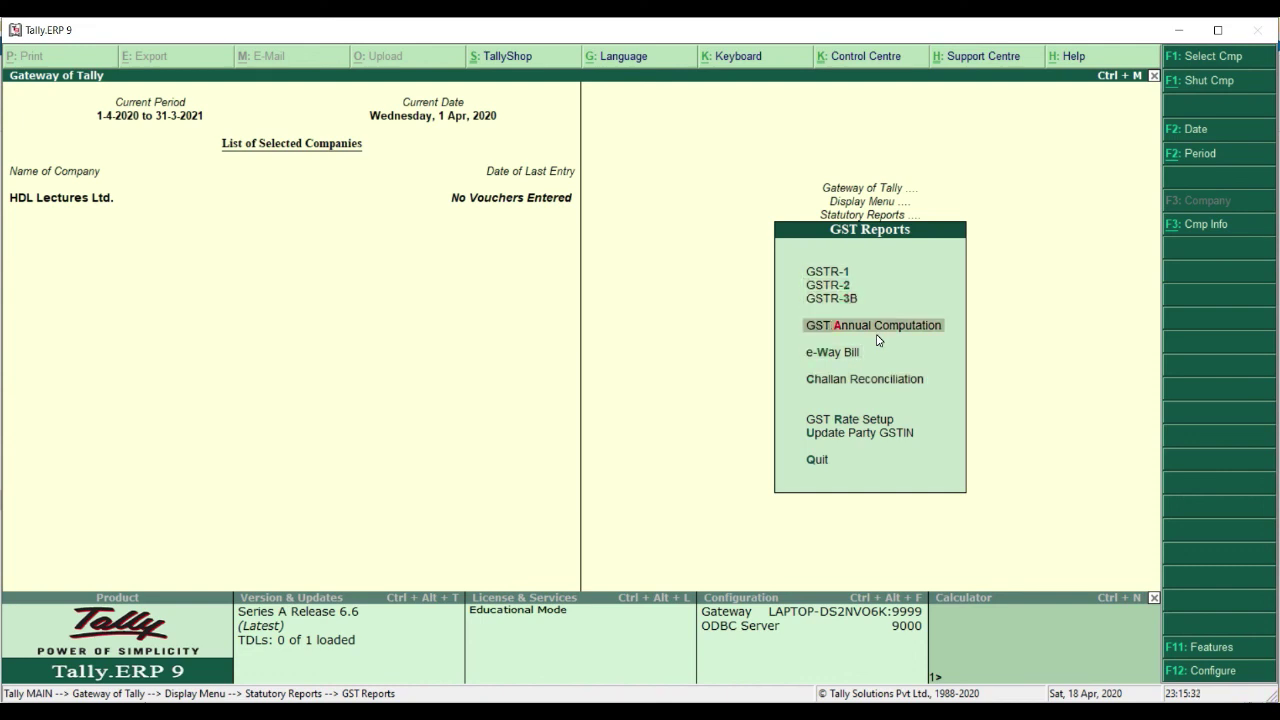
key(Down)
key(Down)
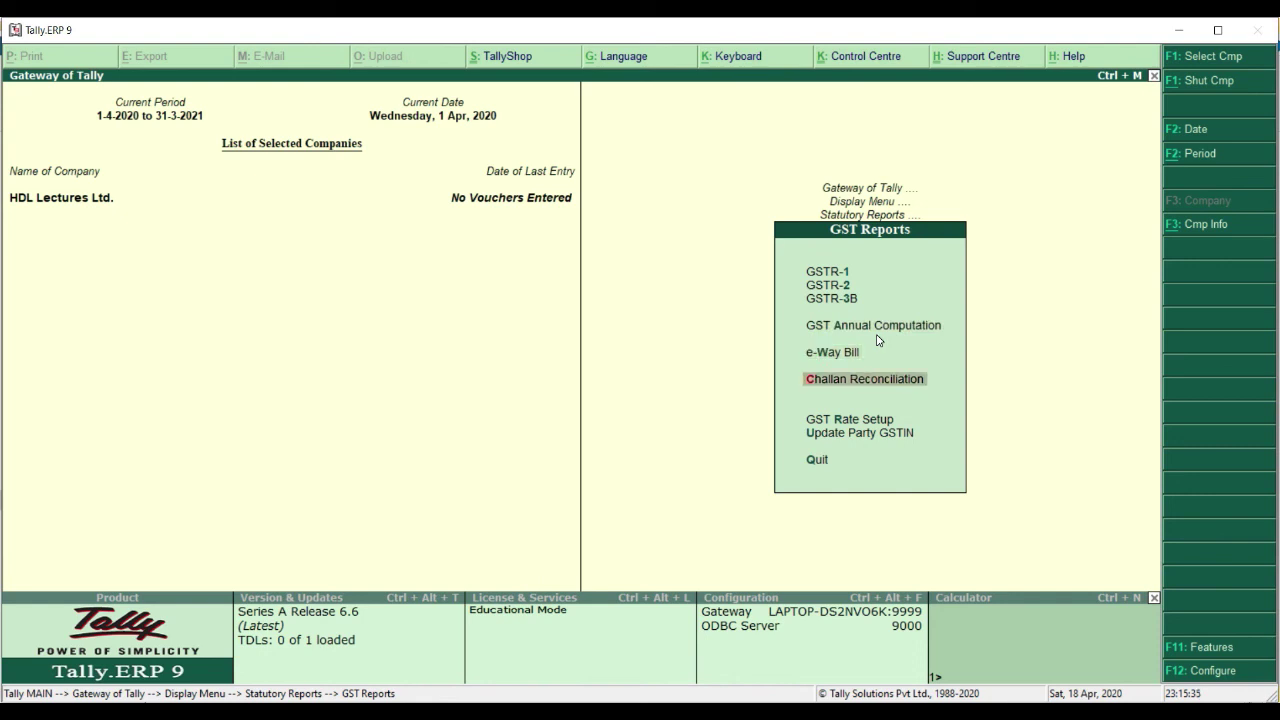
key(Down)
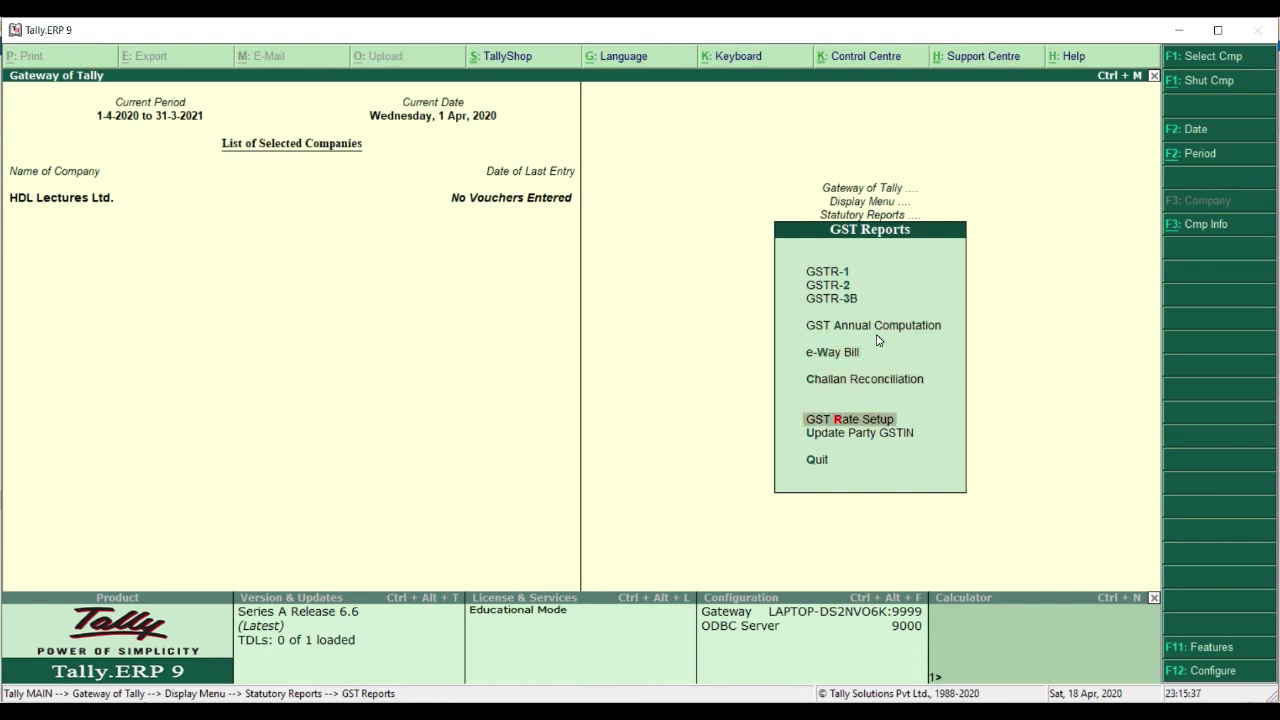
key(Down)
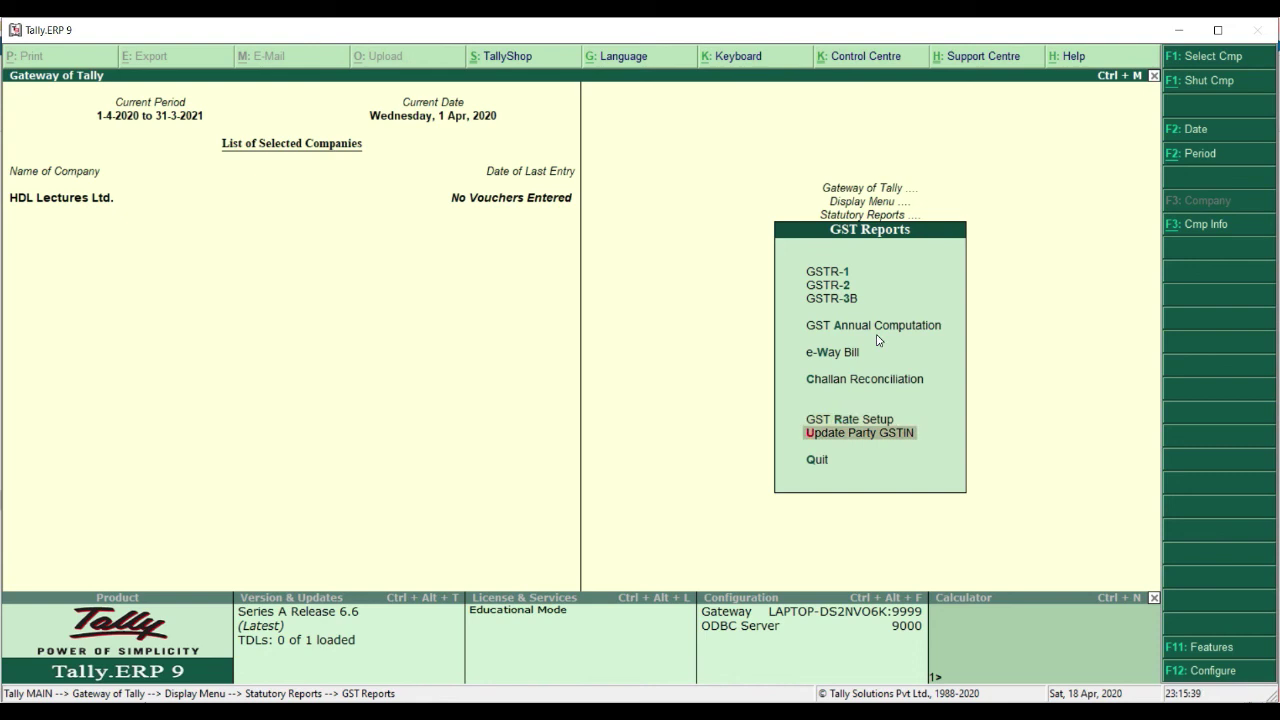